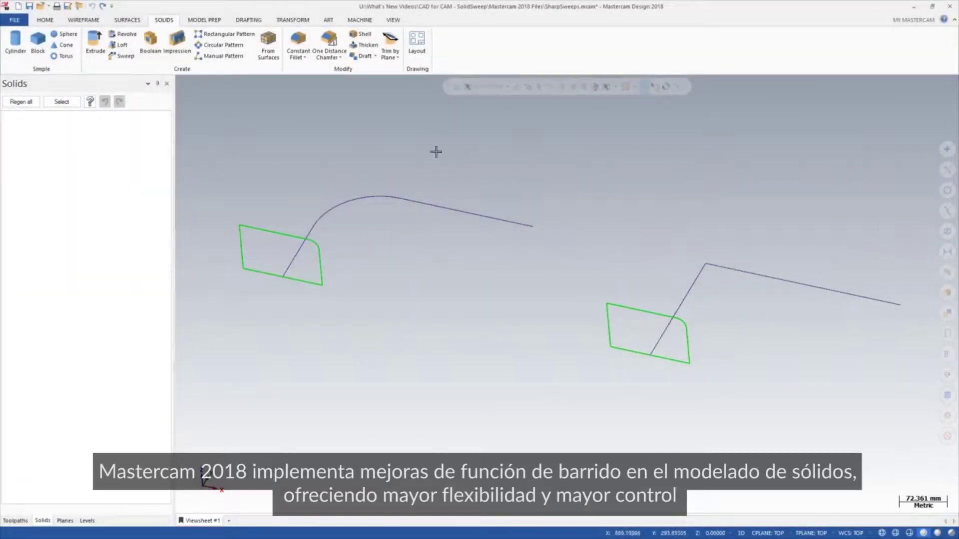
# - Sweep the left rounded-rectangle profile along its curved filleted path into a bent solid
pyautogui.click(124, 56)
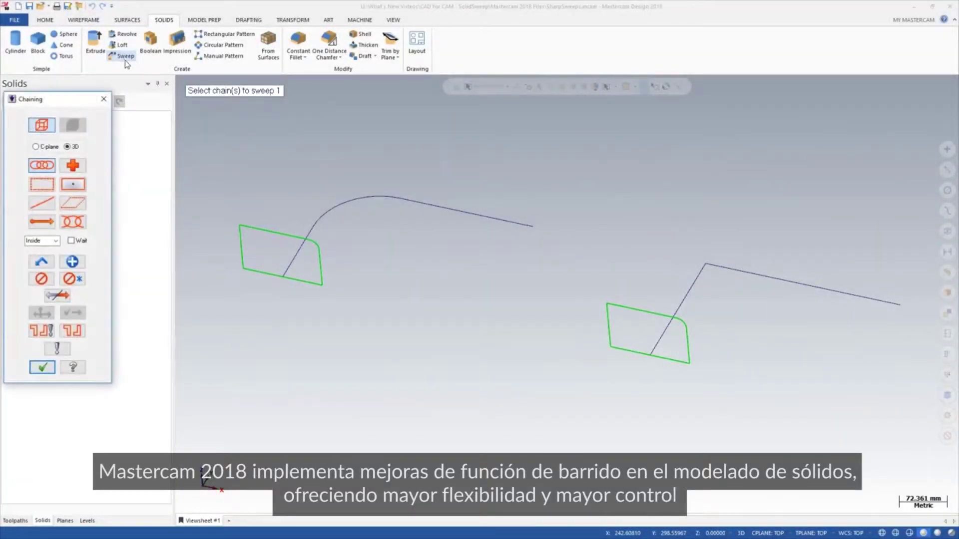
pyautogui.click(267, 226)
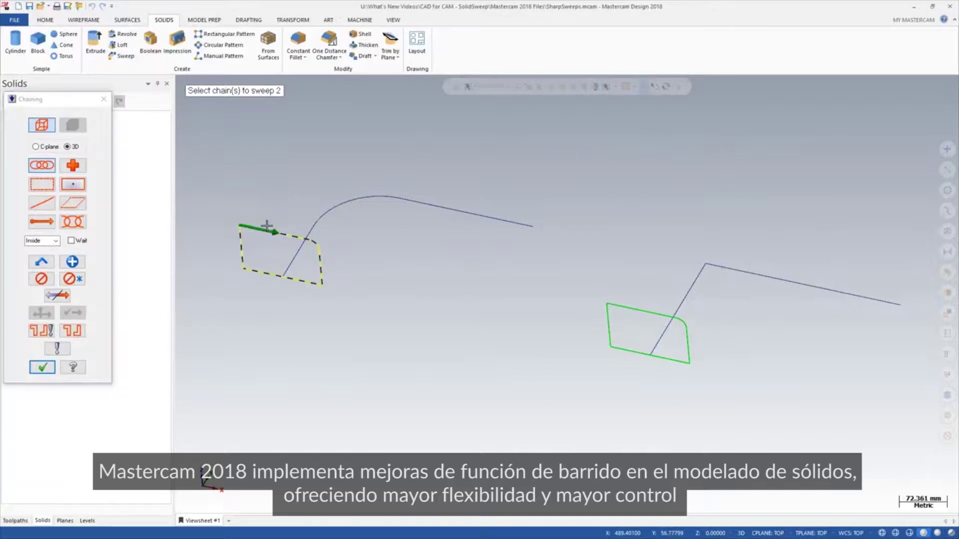
pyautogui.click(42, 367)
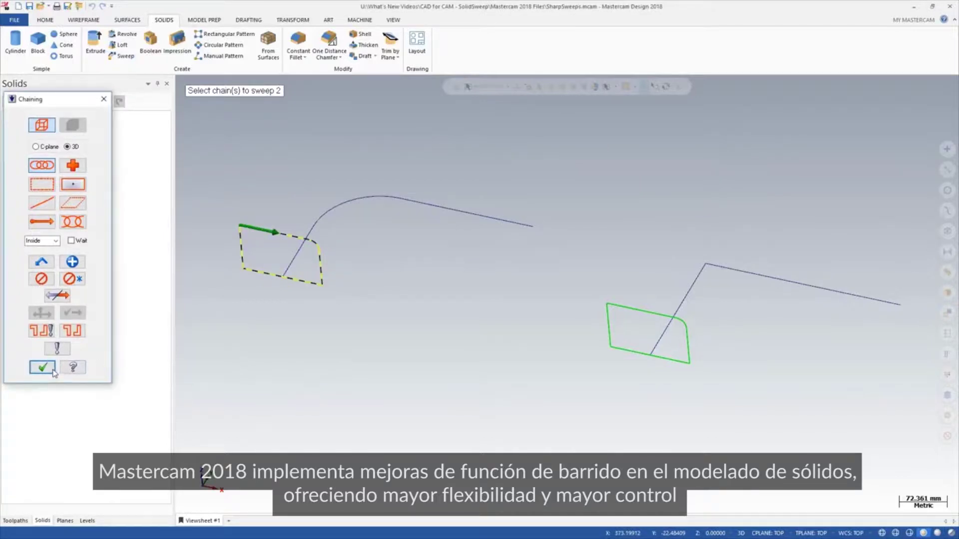
pyautogui.click(291, 260)
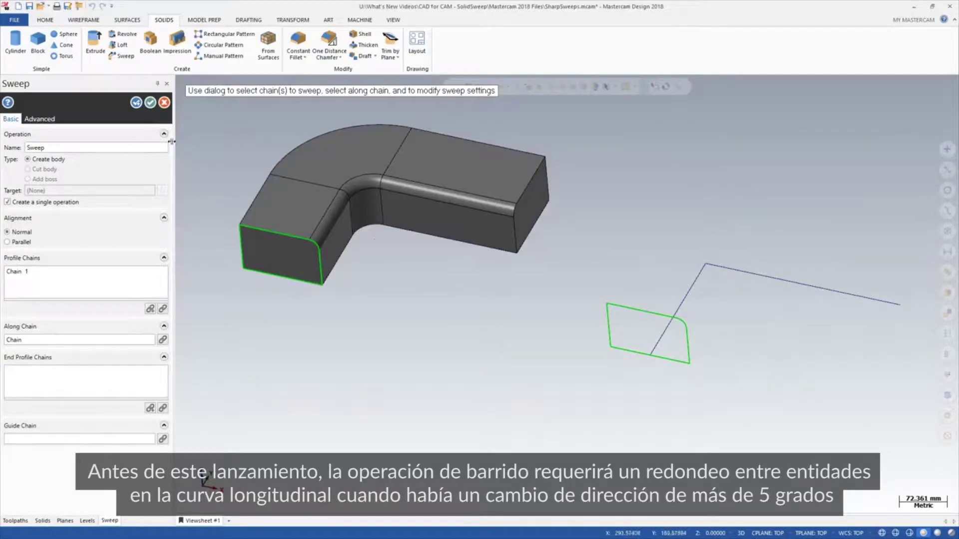
pyautogui.click(150, 103)
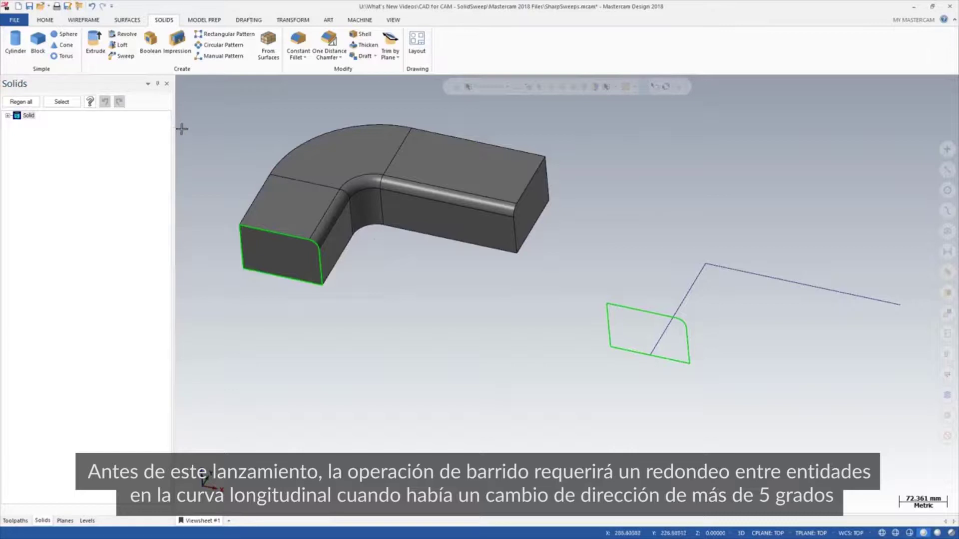
# - Sweep the right rounded profile along the sharp-cornered path, then make the solids translucent
pyautogui.click(123, 56)
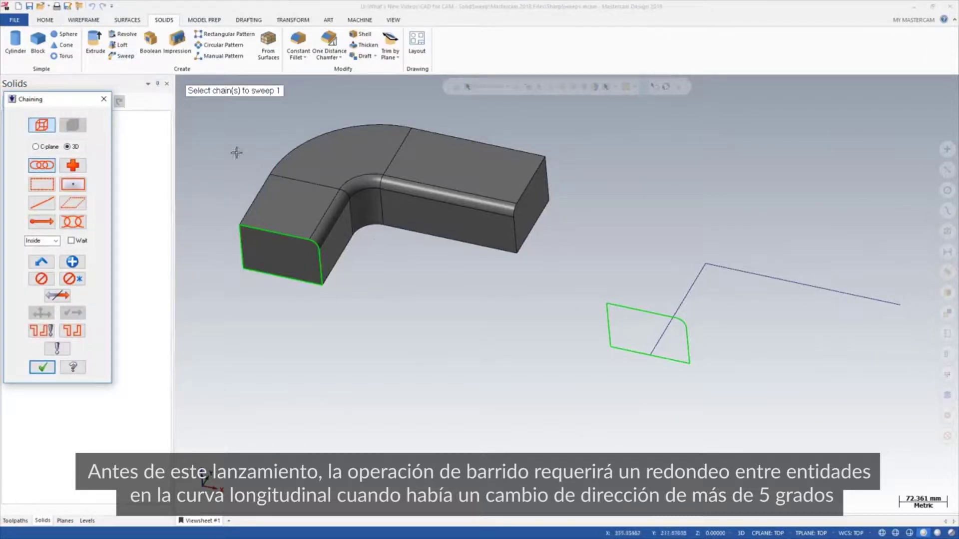
pyautogui.click(641, 308)
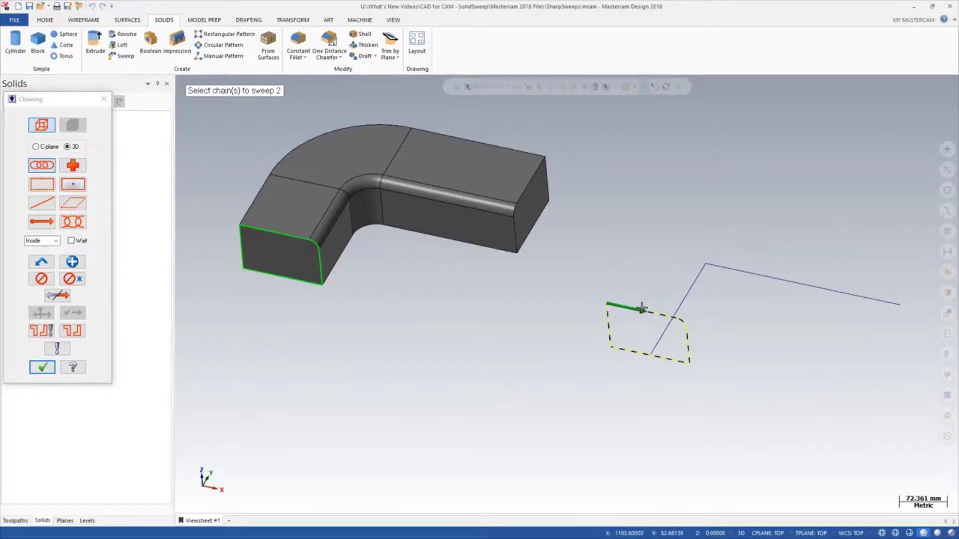
pyautogui.click(42, 366)
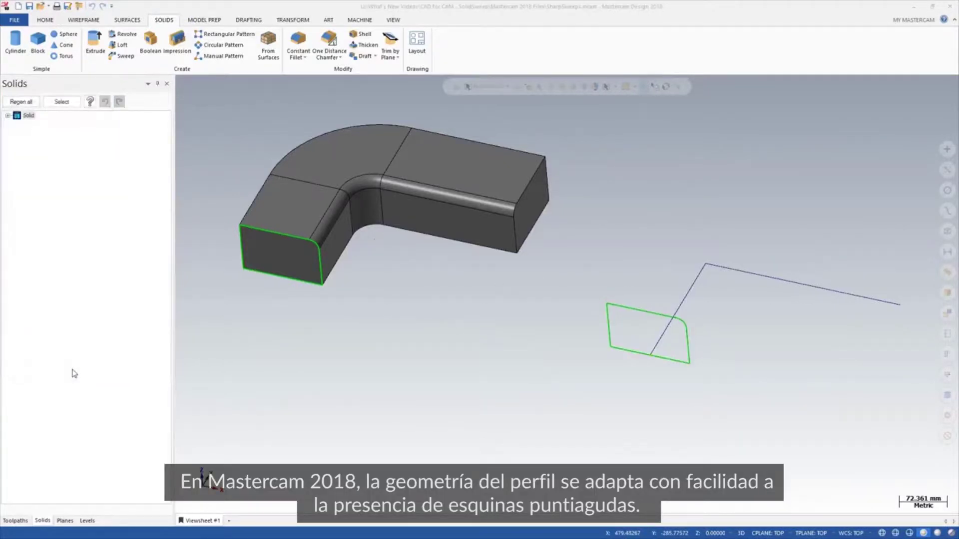
pyautogui.click(650, 341)
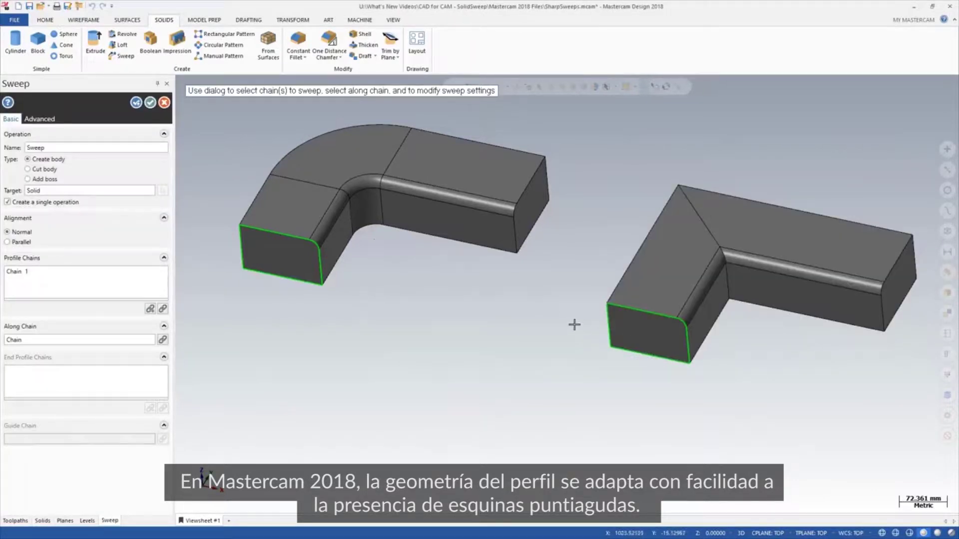
pyautogui.scroll(3, 752, 307)
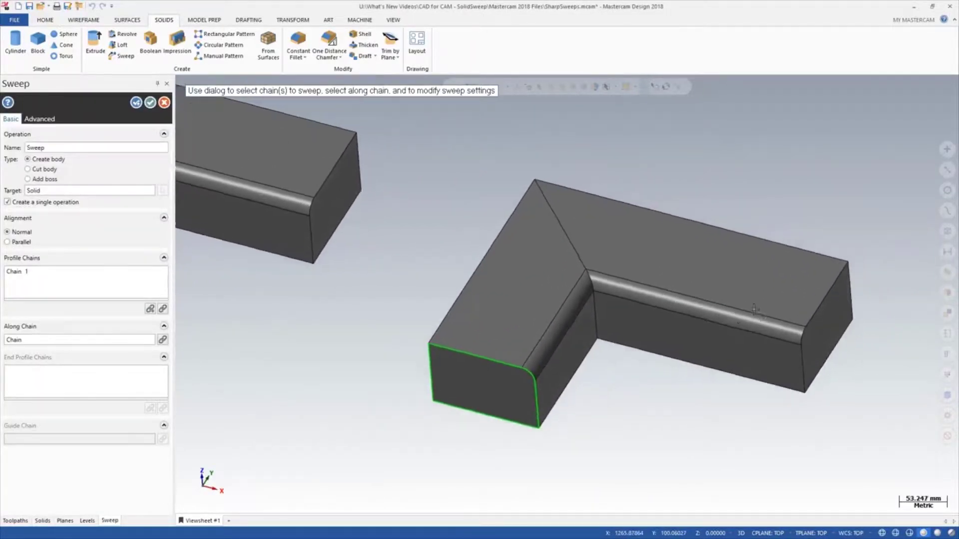
pyautogui.scroll(1, 751, 307)
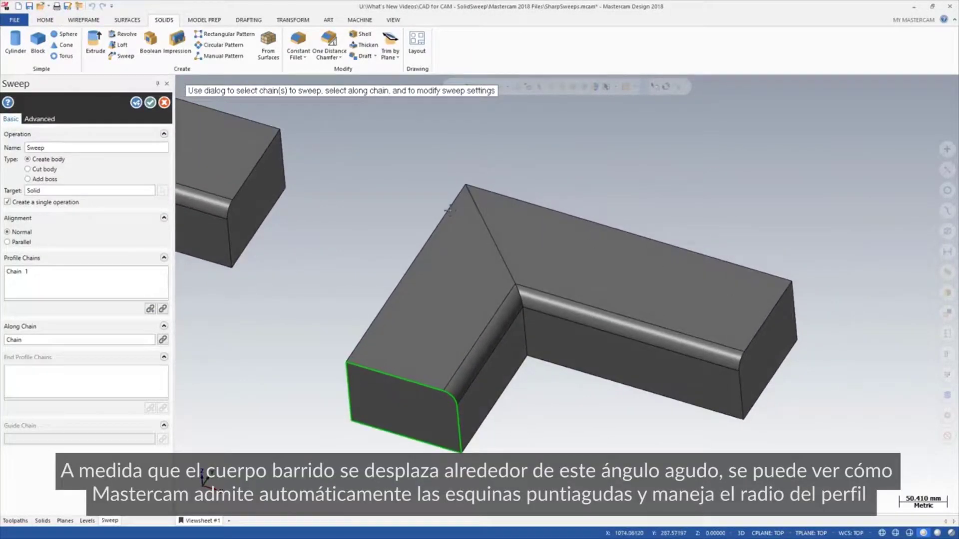
pyautogui.click(150, 102)
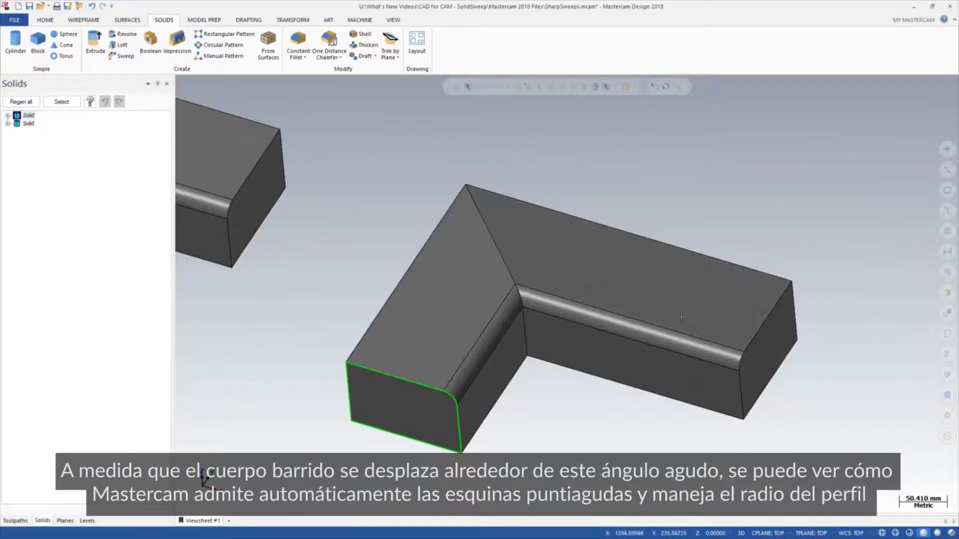
pyautogui.click(949, 533)
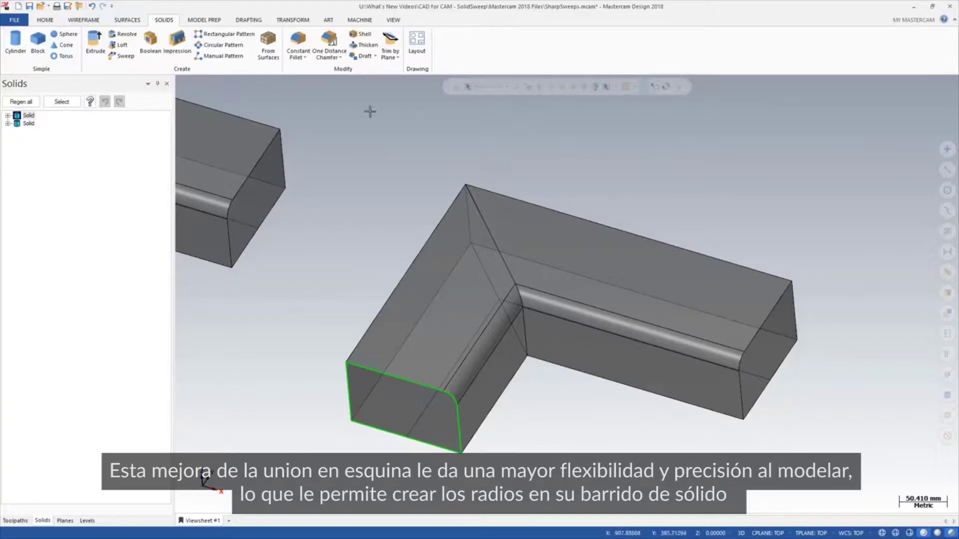
# - Round the second solid's sharp vertical corner edge with a constant 100 radius fillet
pyautogui.click(299, 55)
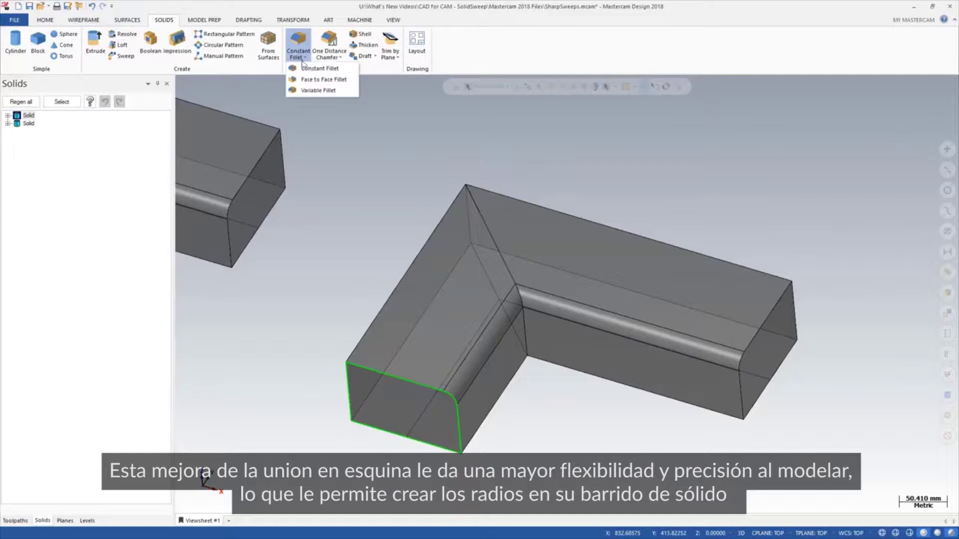
pyautogui.click(306, 69)
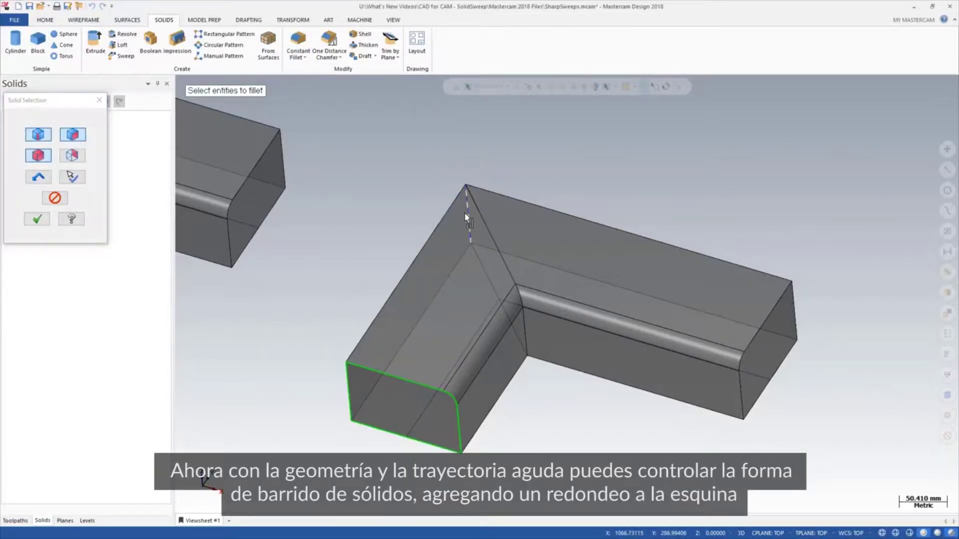
pyautogui.click(466, 217)
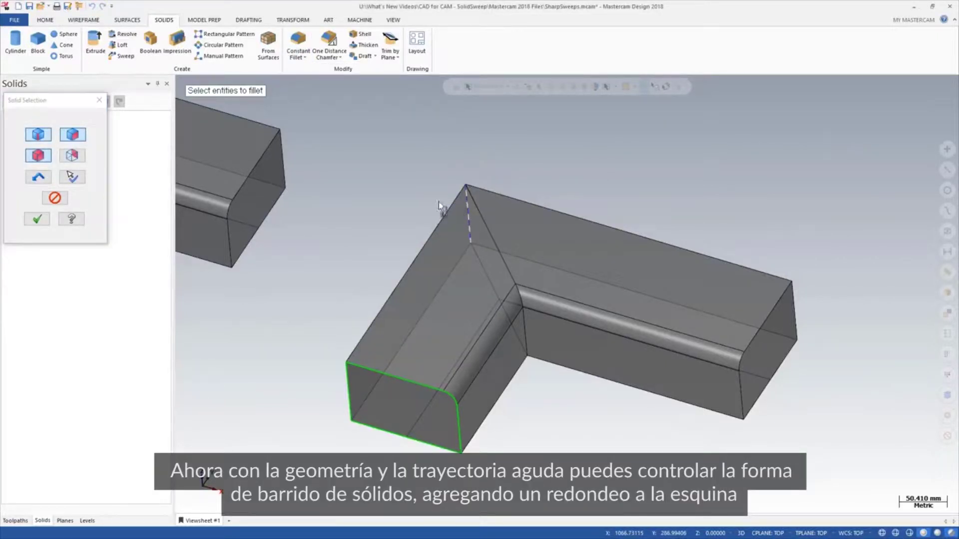
pyautogui.click(42, 219)
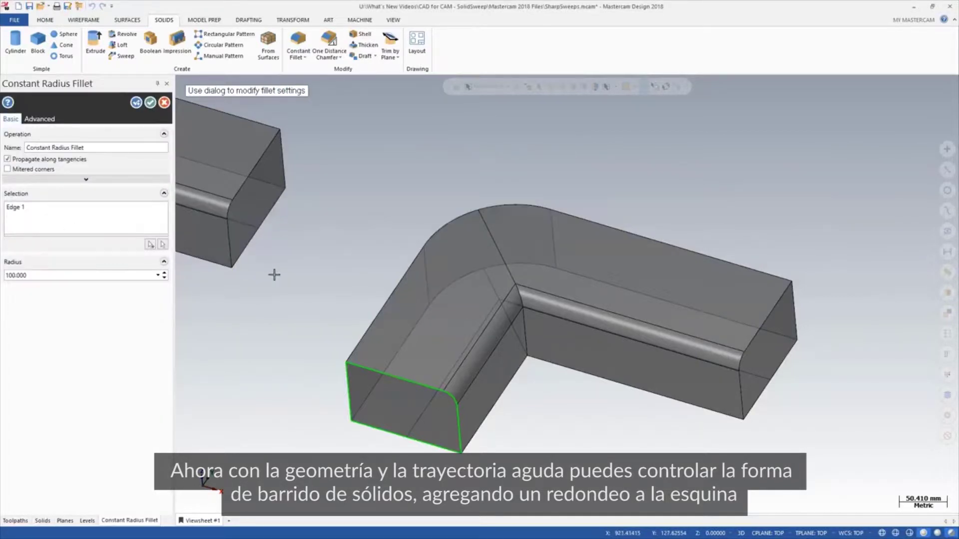
pyautogui.hotkey('alt', 'F1')
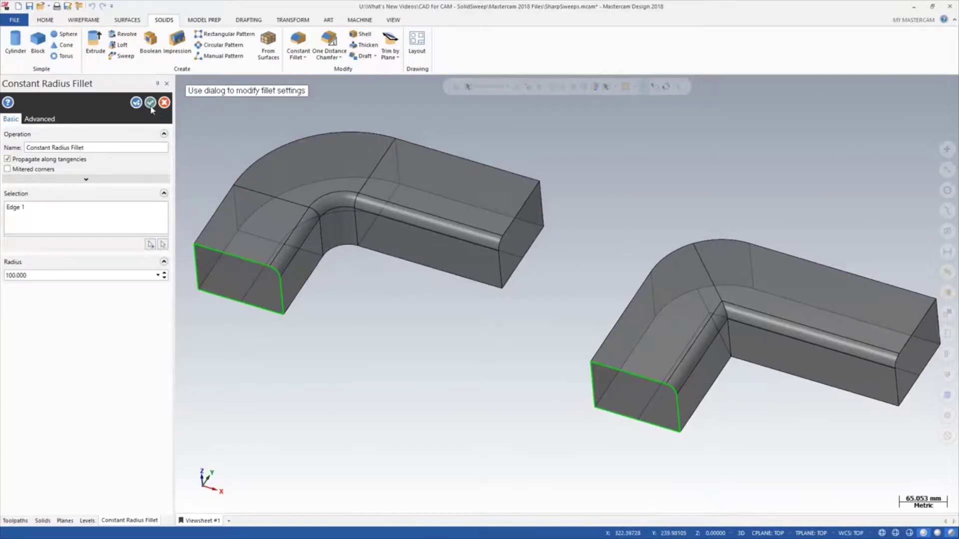
pyautogui.click(150, 103)
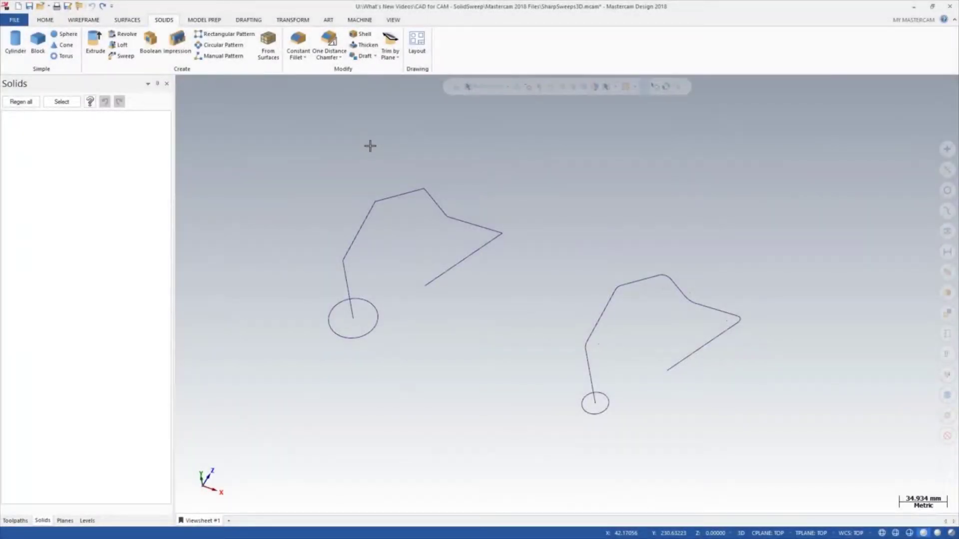
# - Sweep the left circle along its 3D polyline path into the first tube
pyautogui.click(121, 56)
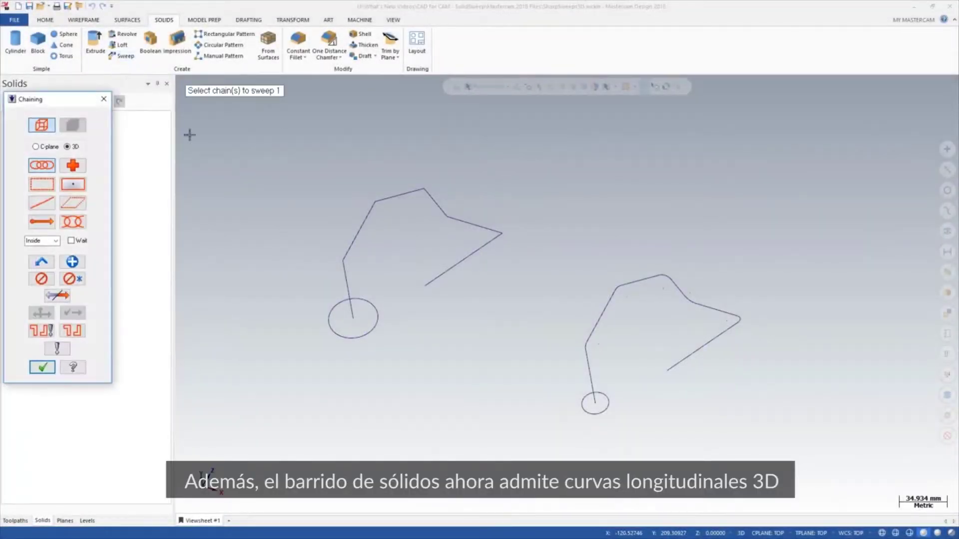
pyautogui.click(332, 306)
pyautogui.click(343, 281)
pyautogui.moveTo(341, 281); pyautogui.dragTo(289, 269, button='middle')
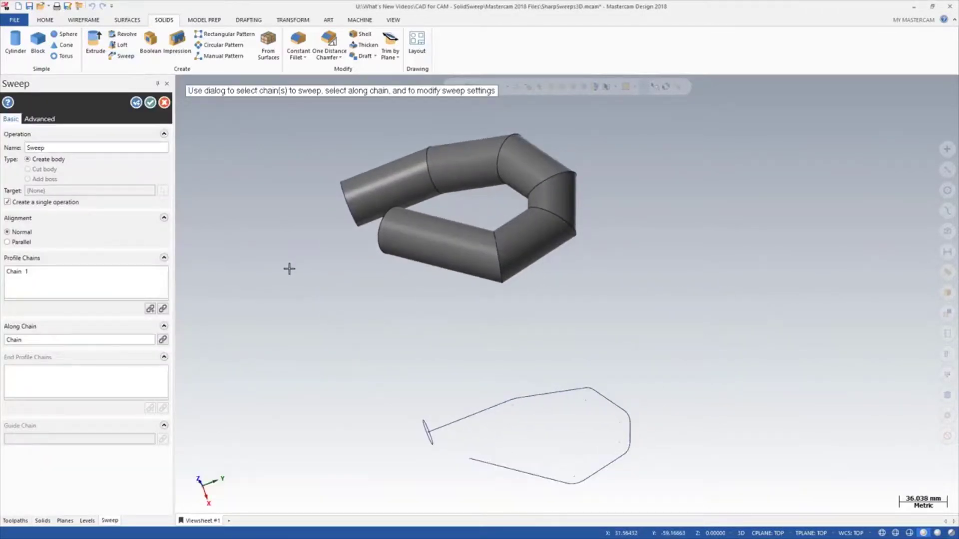
pyautogui.press('Return')
# - Sweep the right circle along the second 3D path into another tube
pyautogui.click(424, 424)
pyautogui.press('Return')
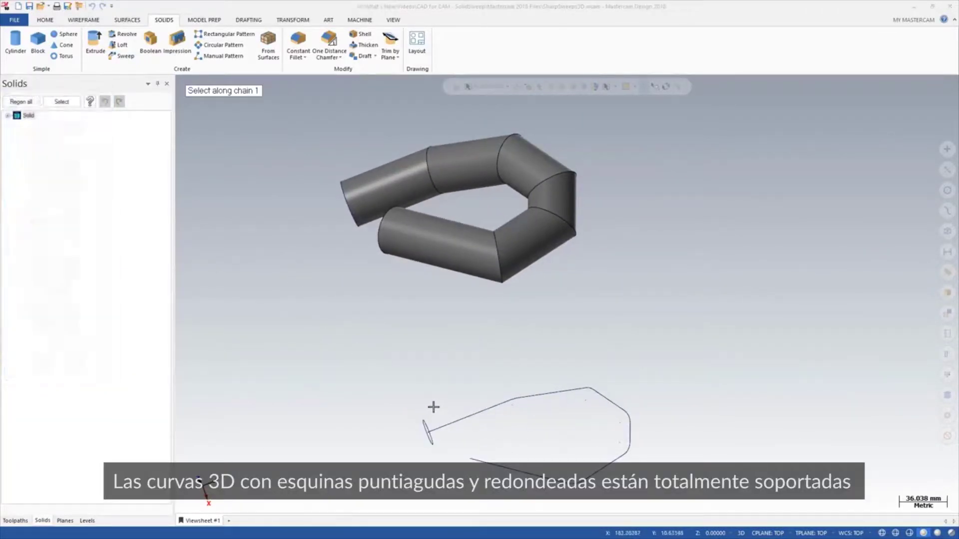
pyautogui.click(452, 418)
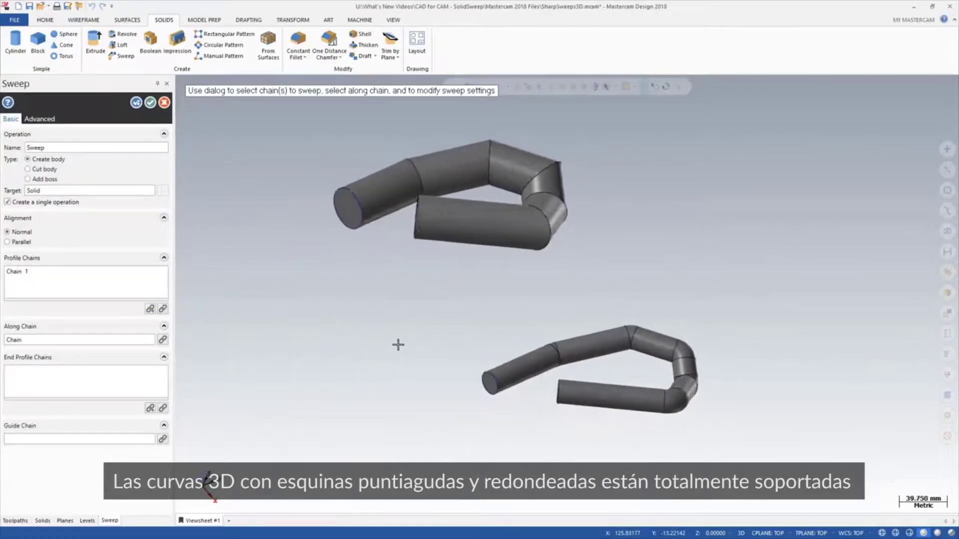
pyautogui.click(150, 102)
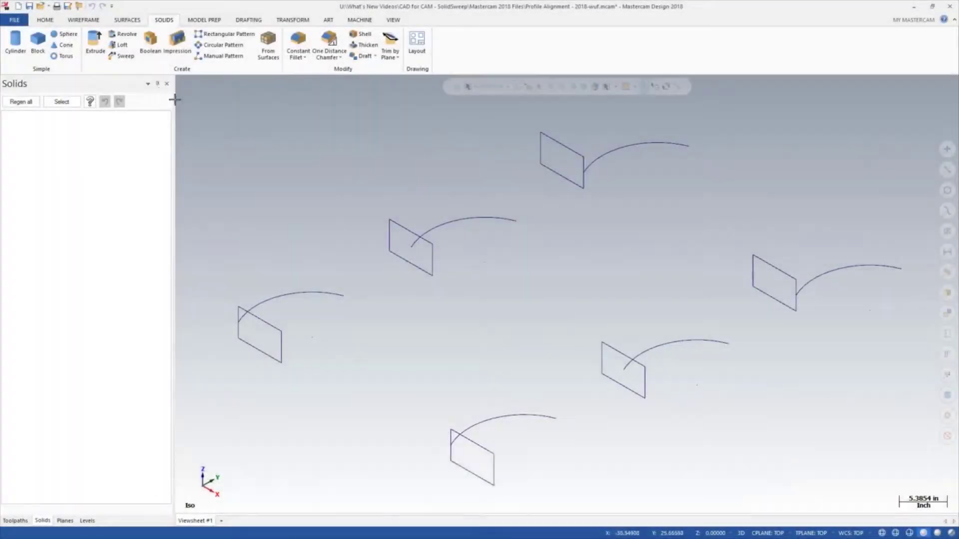
# - Sweep the upper-middle rectangle along its arc into a curved block
pyautogui.click(123, 56)
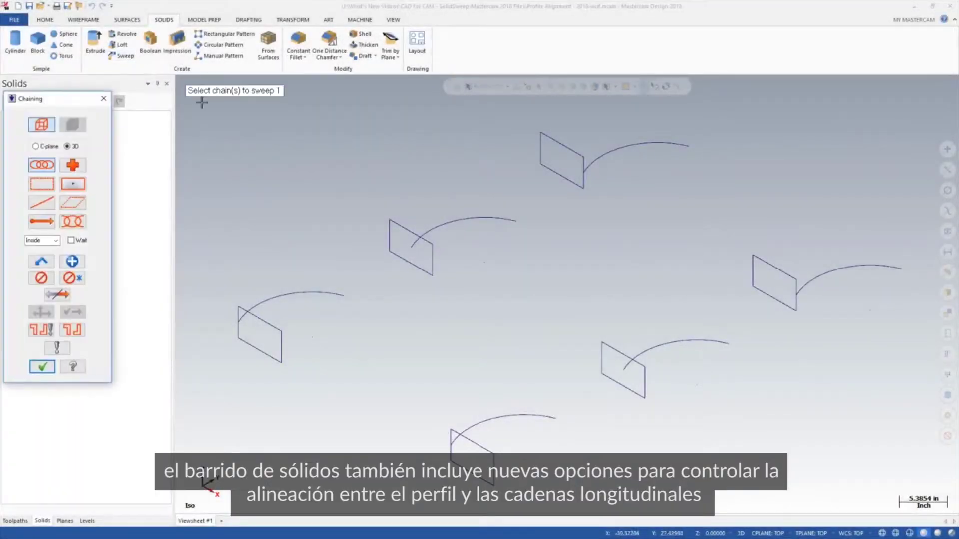
pyautogui.click(387, 252)
pyautogui.press('Return')
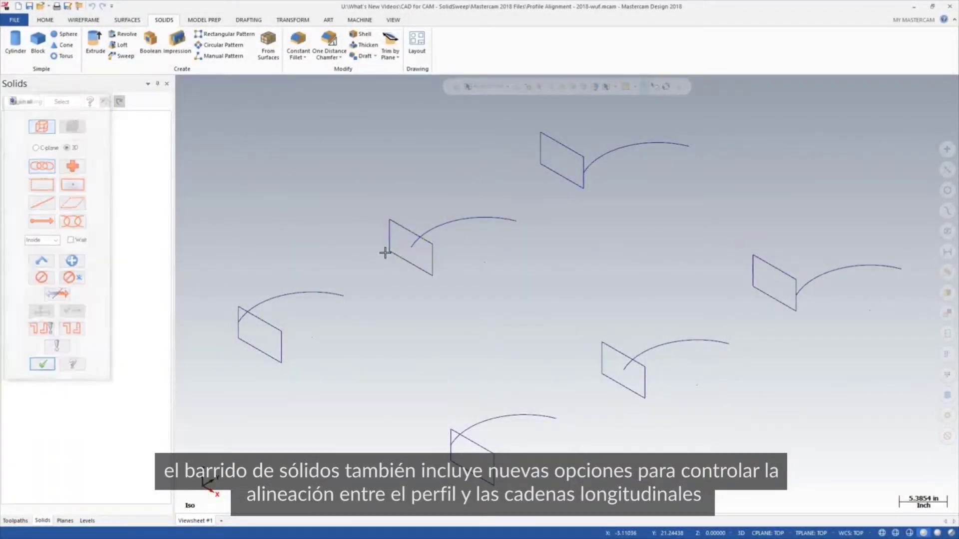
pyautogui.click(411, 247)
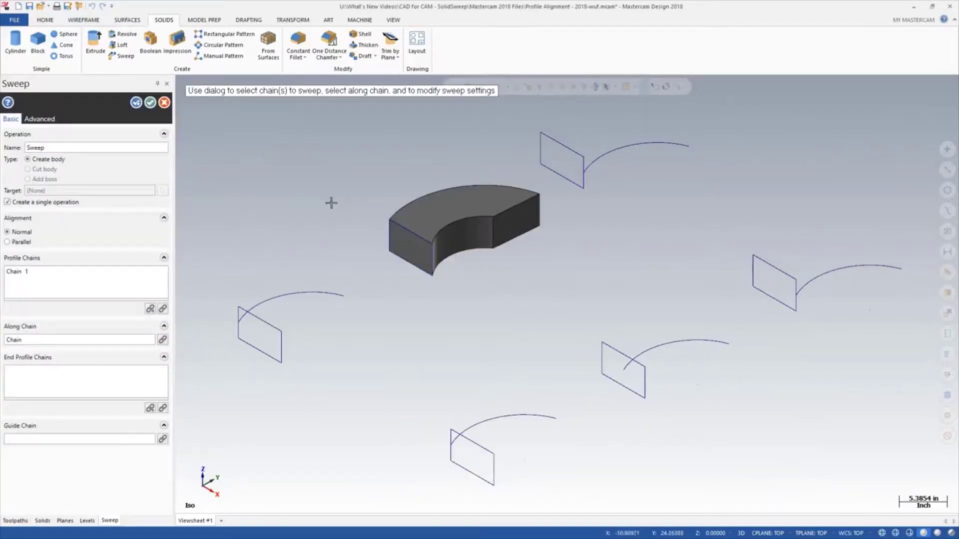
pyautogui.click(136, 102)
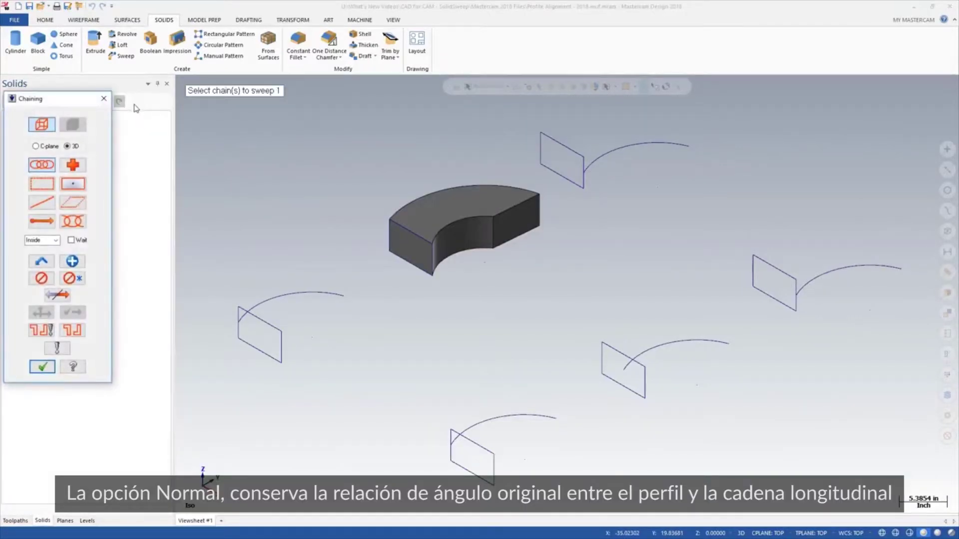
# - Sweep the lower-right rectangle along the arc beside it
pyautogui.click(601, 354)
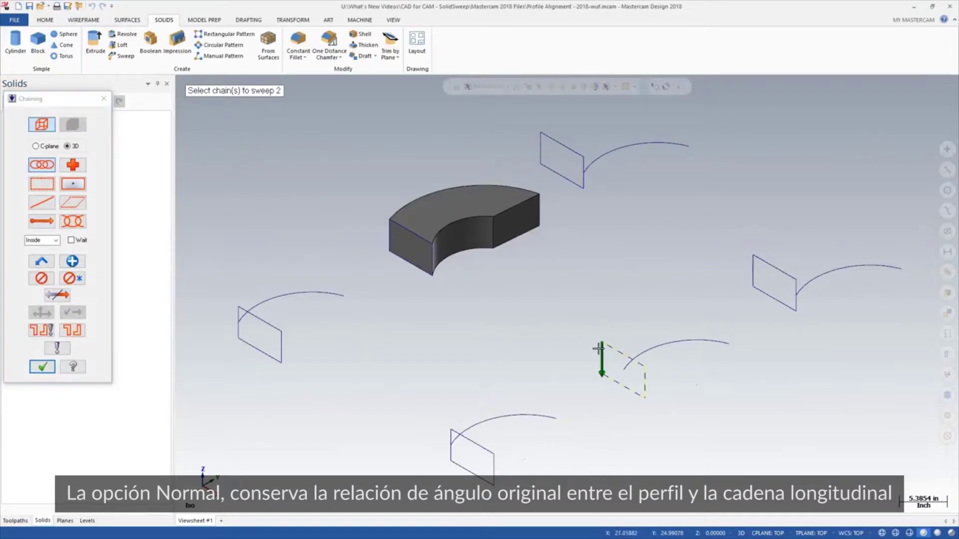
pyautogui.press('Return')
pyautogui.click(642, 345)
pyautogui.press('Return')
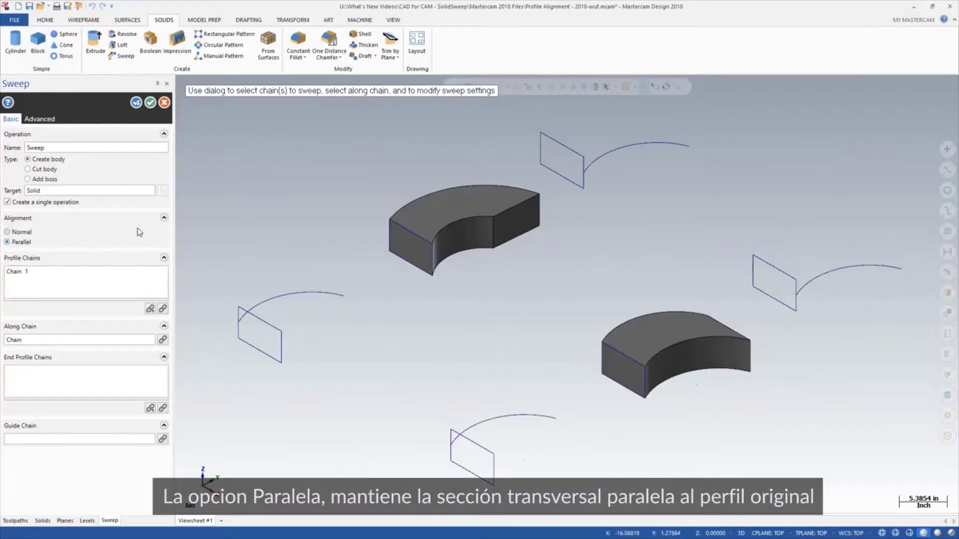
pyautogui.click(136, 102)
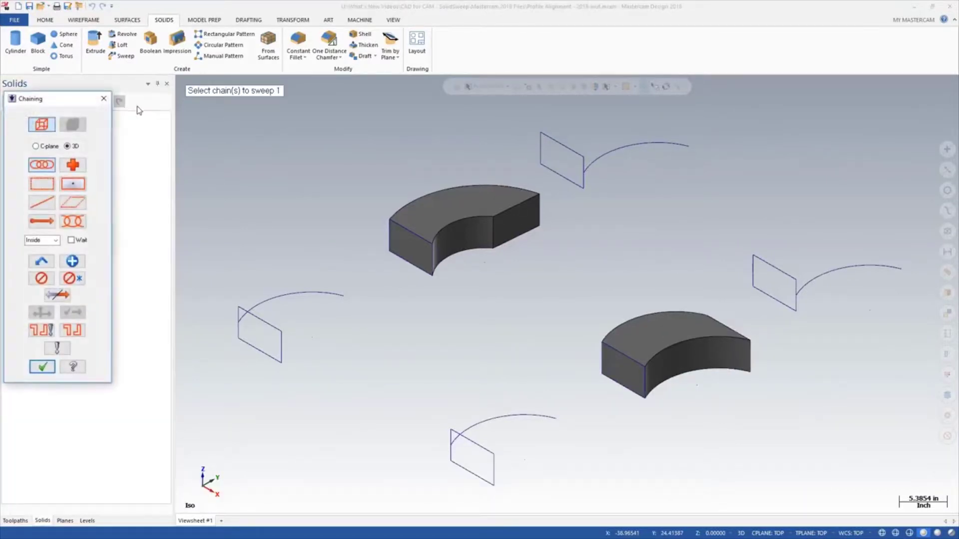
# - Sweep the left rectangle along its arc, then chain the next profile and arc
pyautogui.click(268, 313)
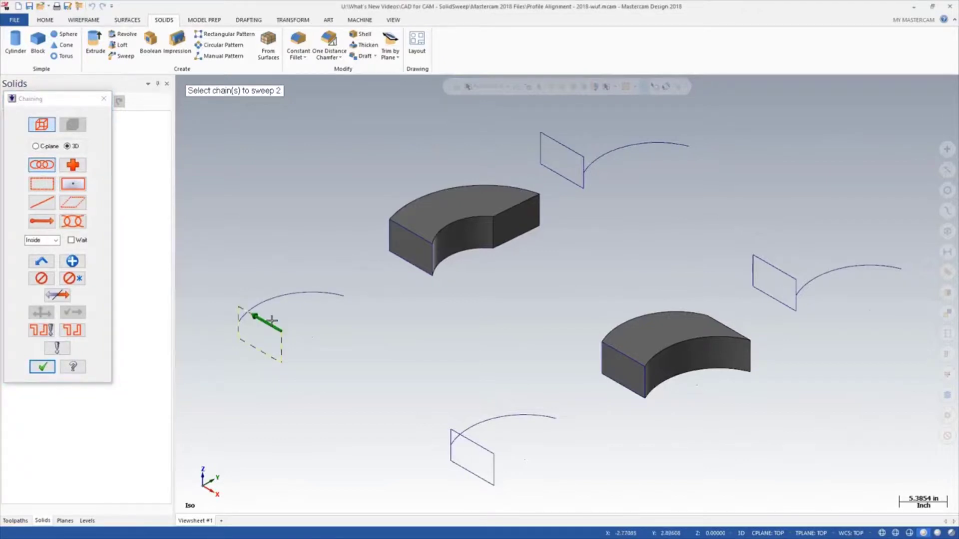
pyautogui.press('Return')
pyautogui.click(277, 306)
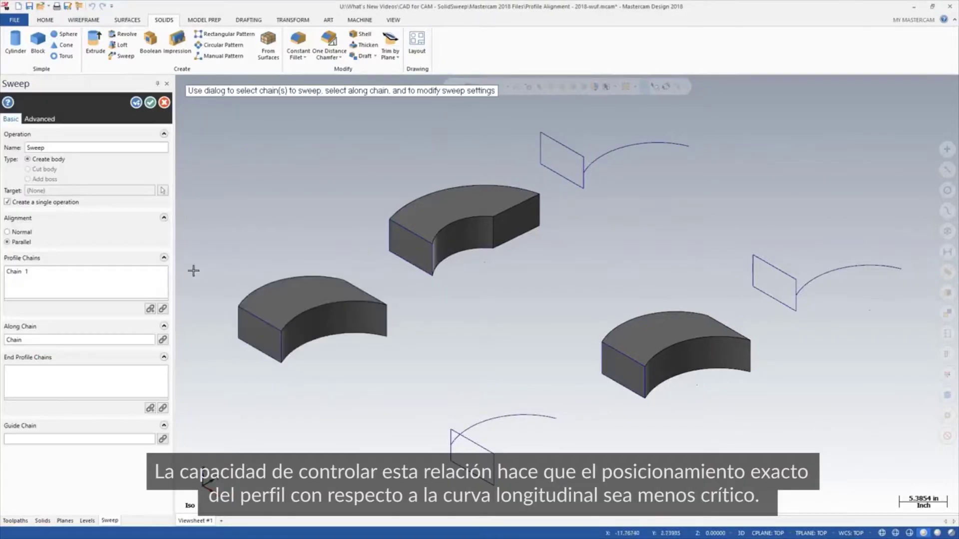
pyautogui.click(136, 104)
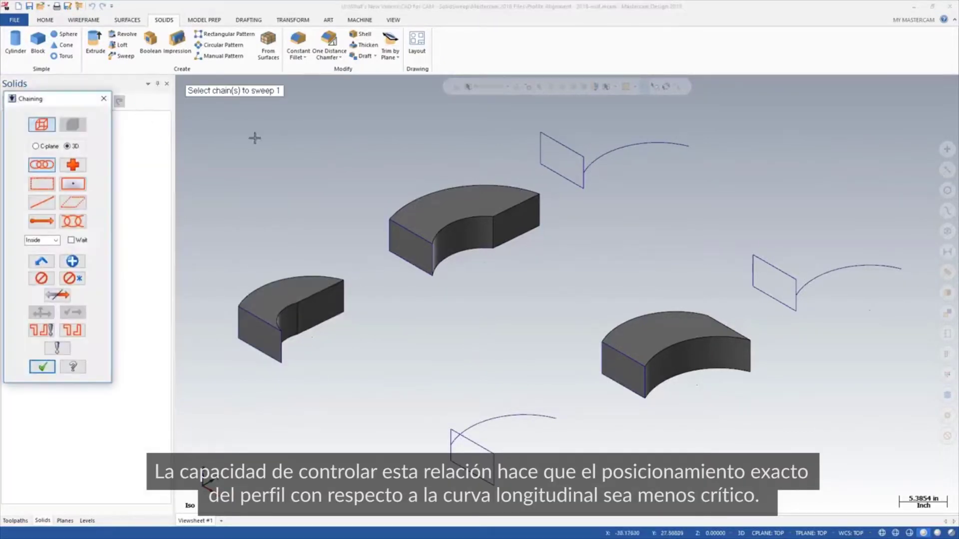
pyautogui.click(540, 150)
pyautogui.click(602, 157)
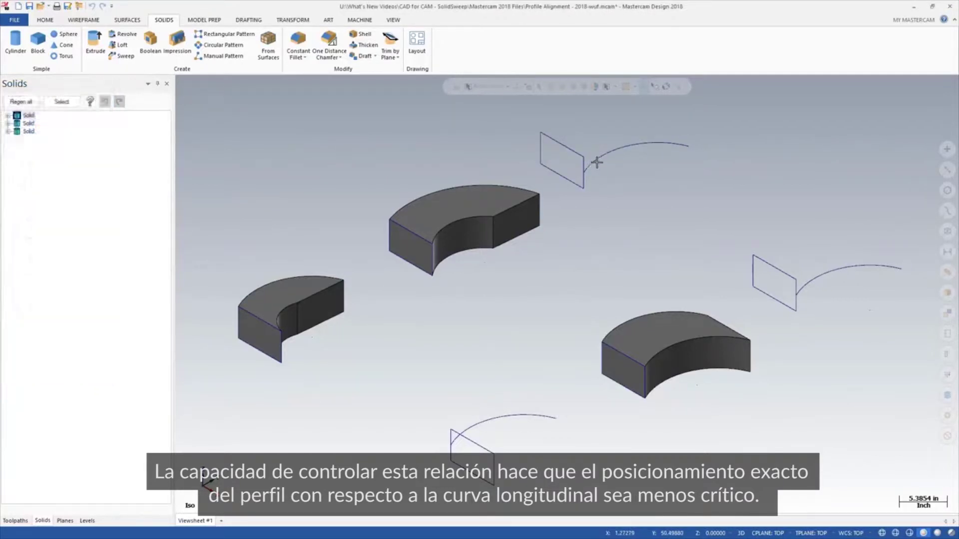
# - Finish the pending sweep and chain the green rectangle along the diagonal line
pyautogui.click(136, 102)
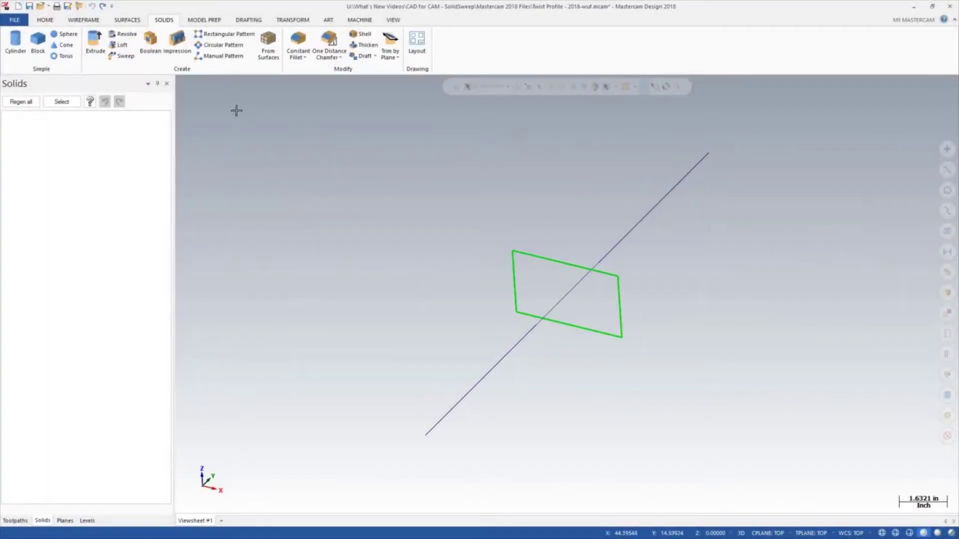
pyautogui.click(122, 56)
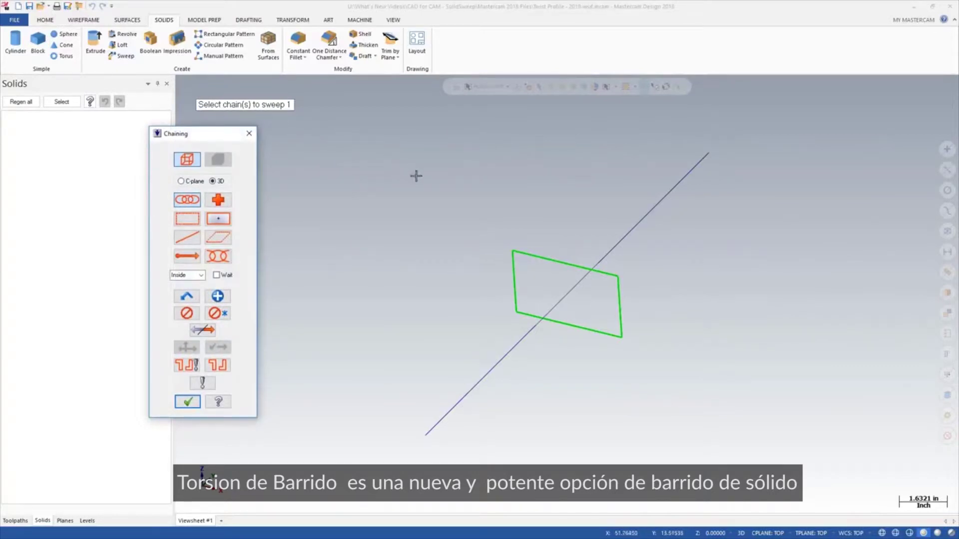
pyautogui.click(554, 256)
pyautogui.press('Return')
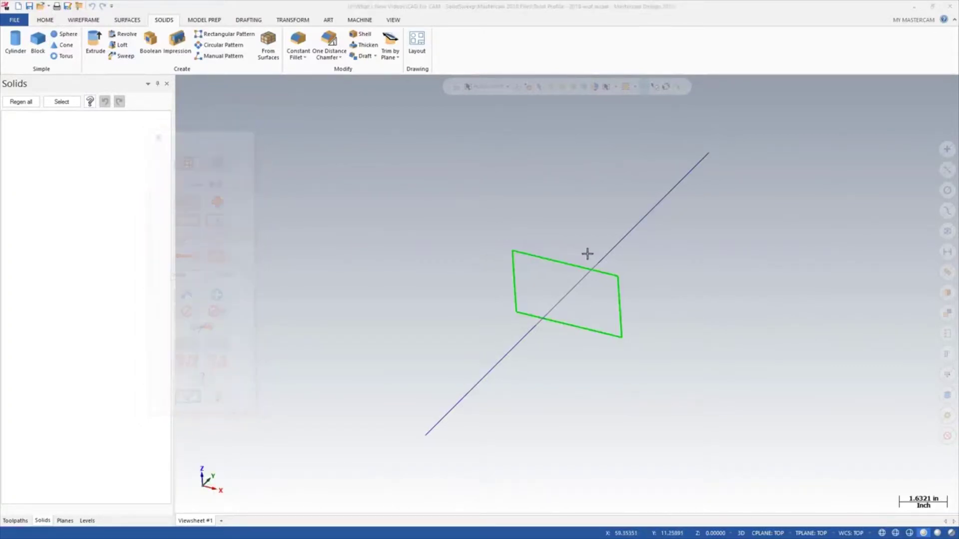
pyautogui.click(601, 256)
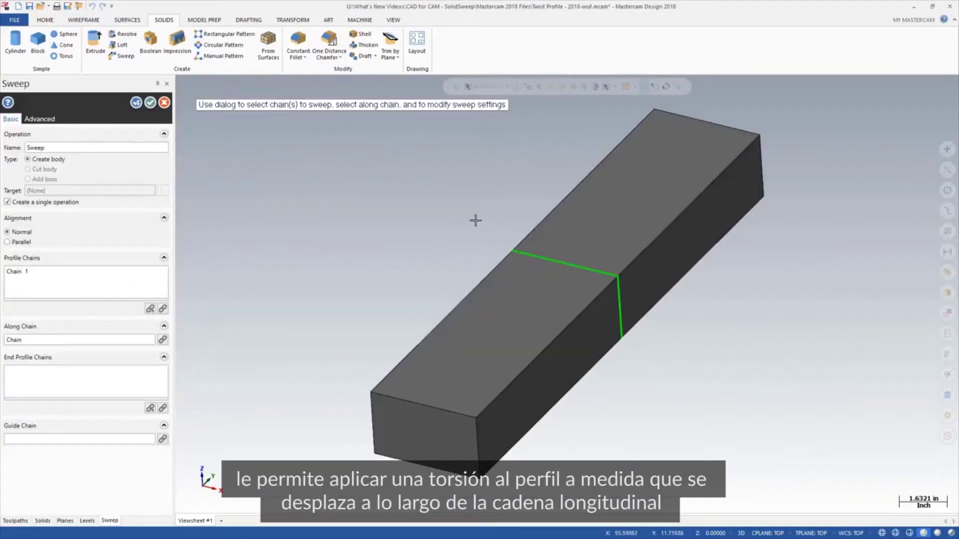
# - Add a 720° Start to profile sweep twist and accept the twisted solid
pyautogui.click(43, 121)
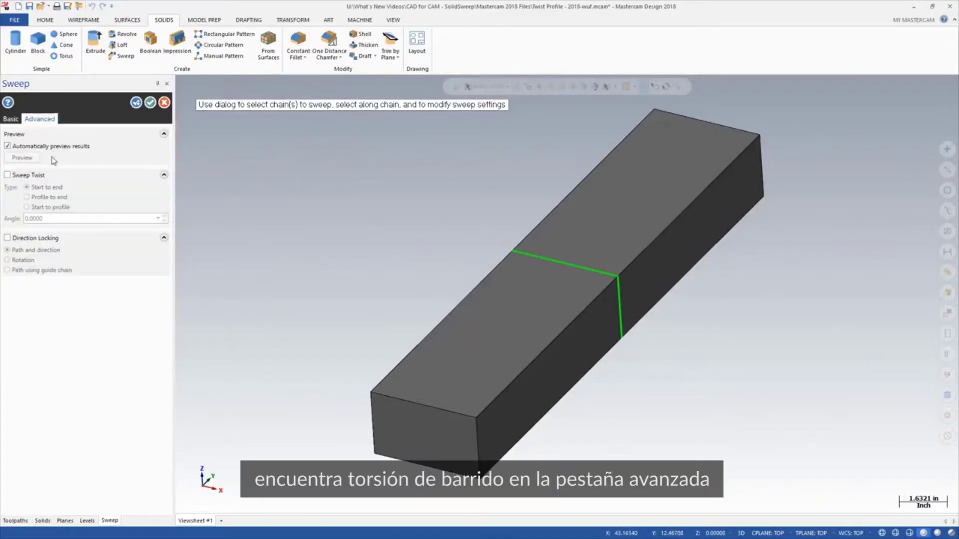
pyautogui.click(34, 175)
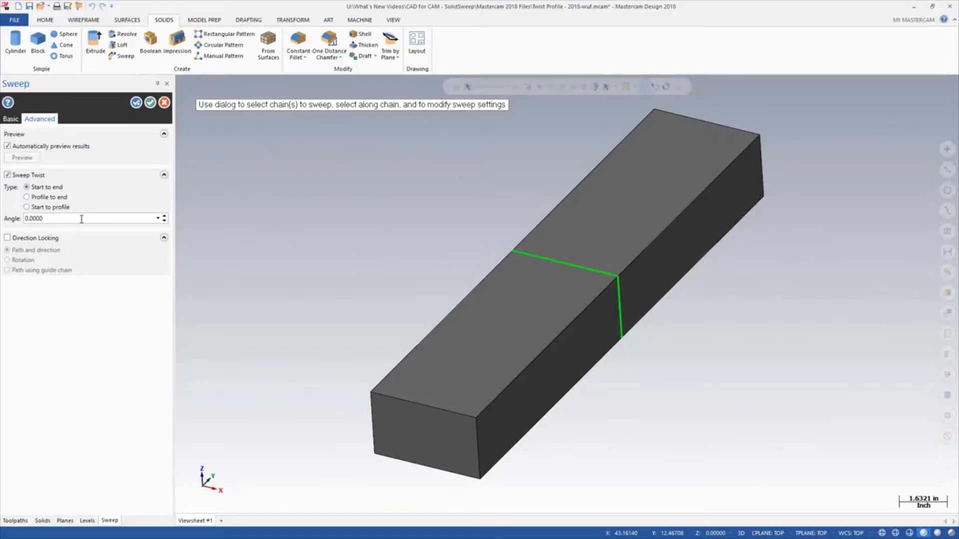
pyautogui.press('Return')
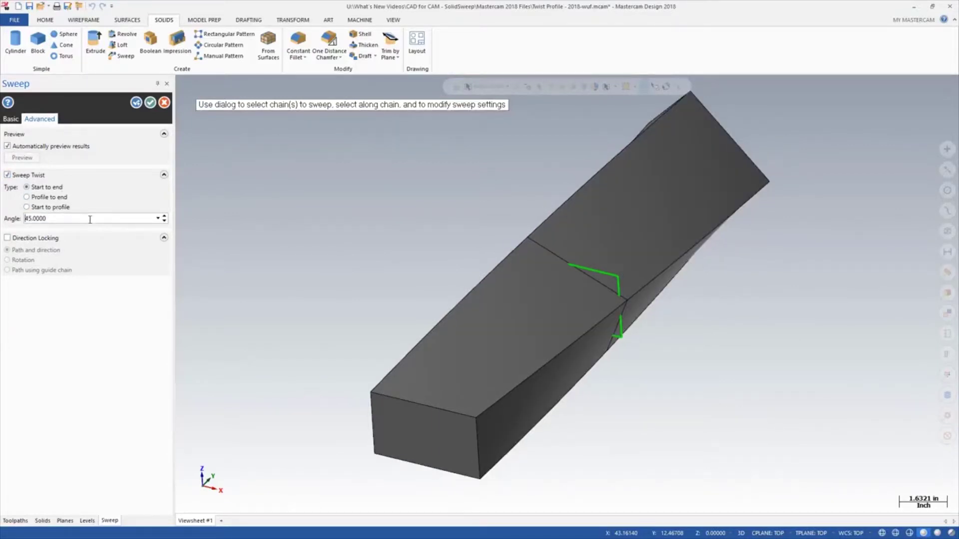
pyautogui.click(64, 206)
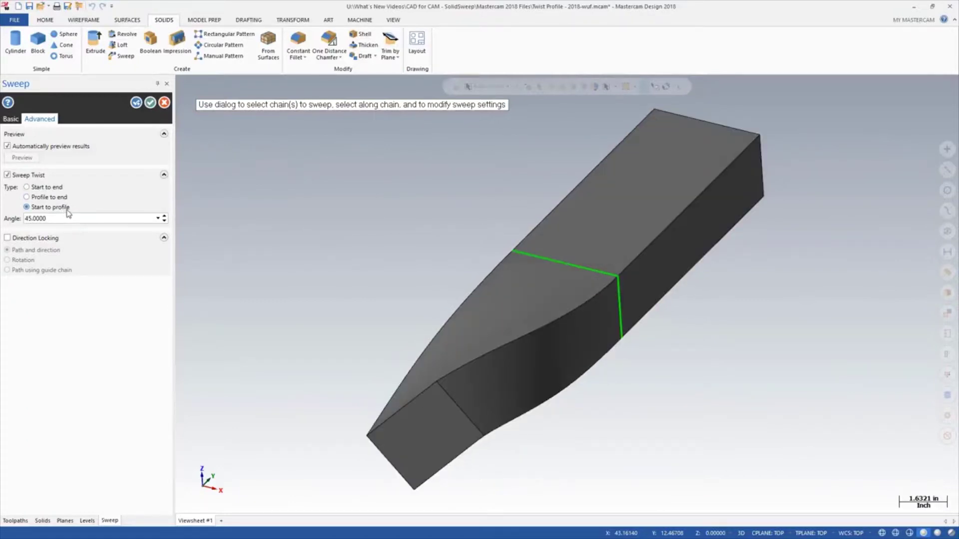
pyautogui.click(86, 218)
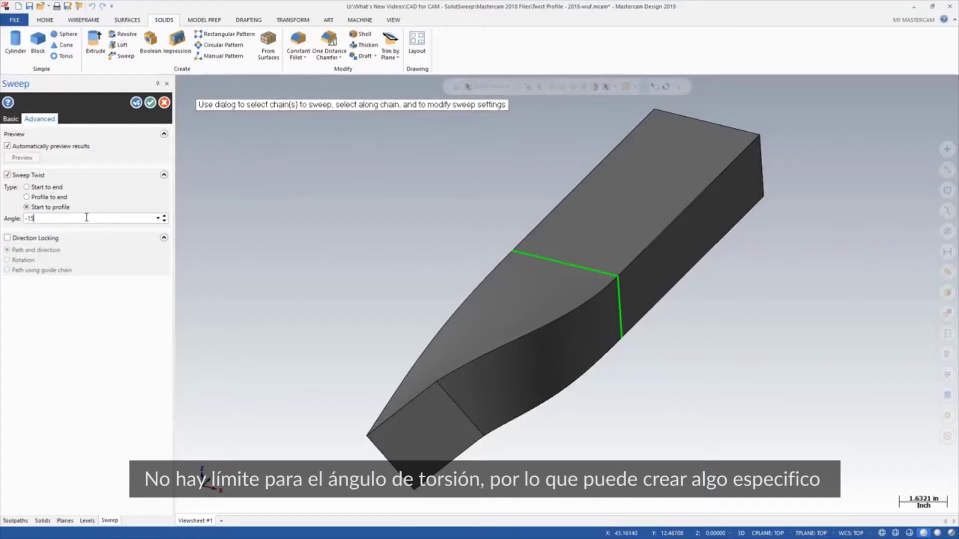
pyautogui.press('Return')
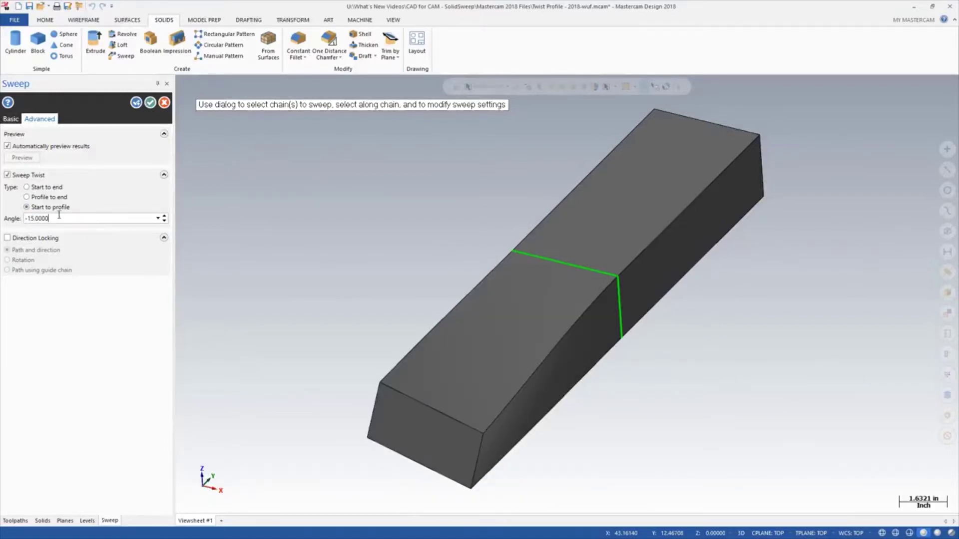
pyautogui.moveTo(60, 217); pyautogui.dragTo(14, 212)
pyautogui.write('720')
pyautogui.press('Return')
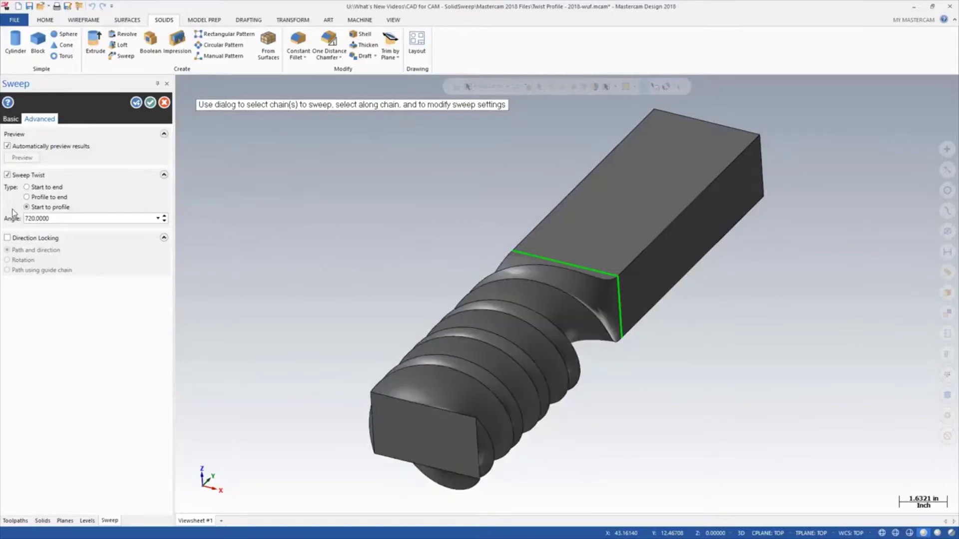
pyautogui.click(149, 104)
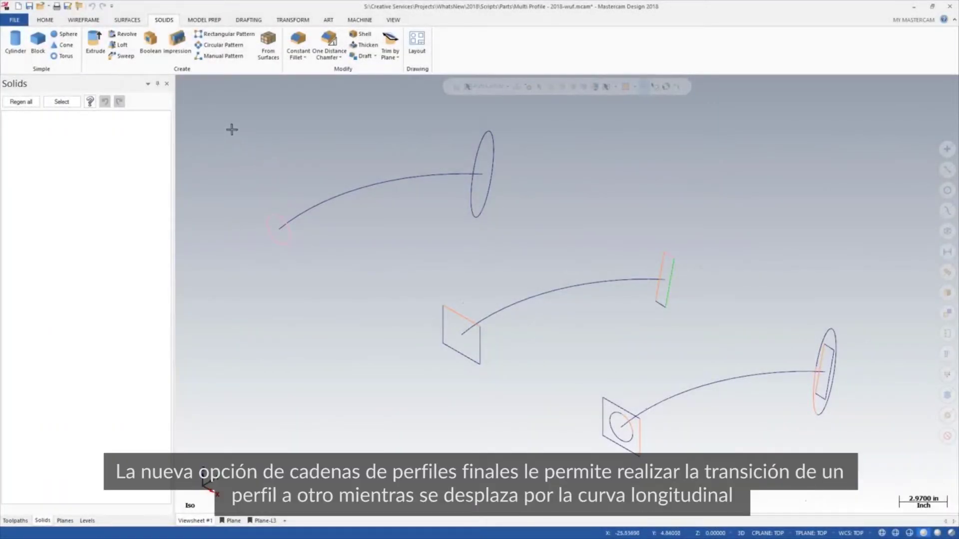
# - Chain the small circle as the profile along the top curve
pyautogui.click(125, 55)
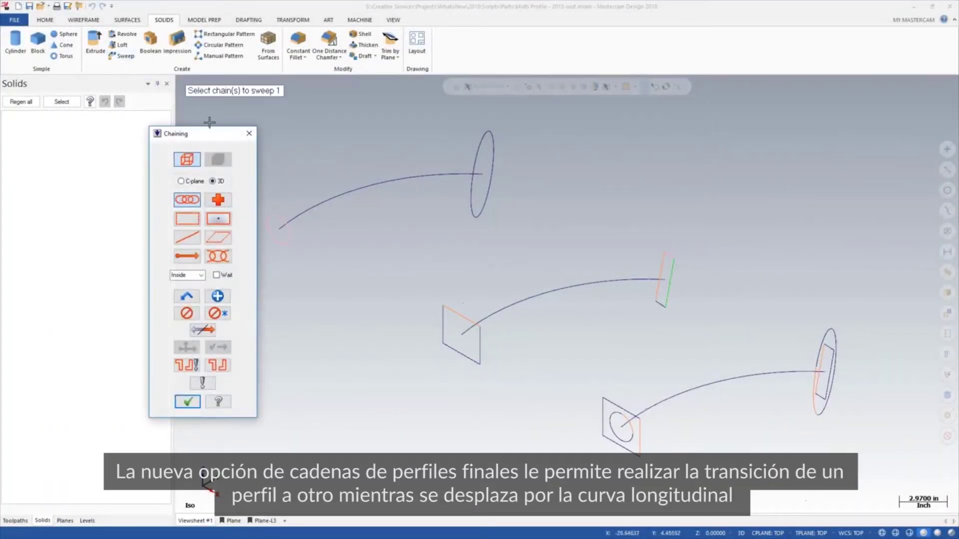
pyautogui.click(279, 215)
pyautogui.press('Return')
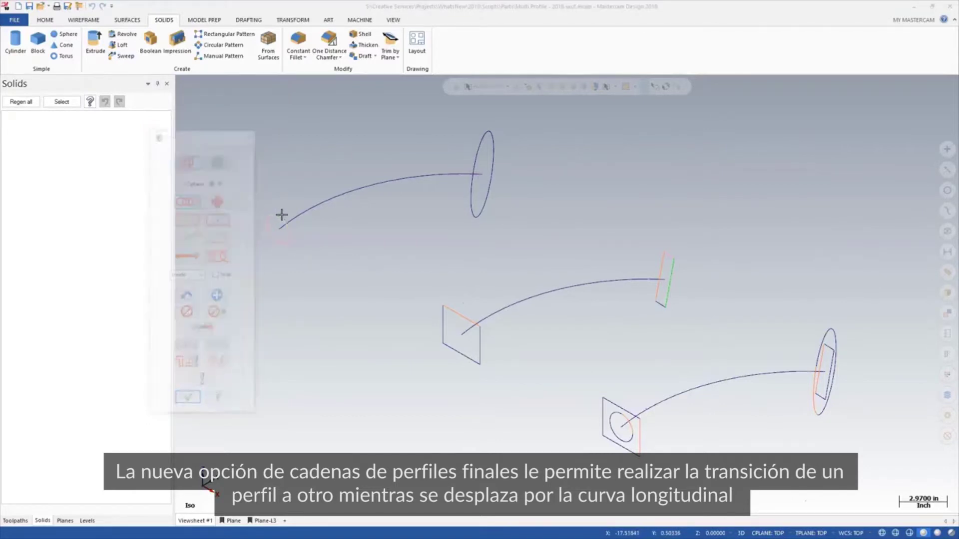
pyautogui.click(321, 199)
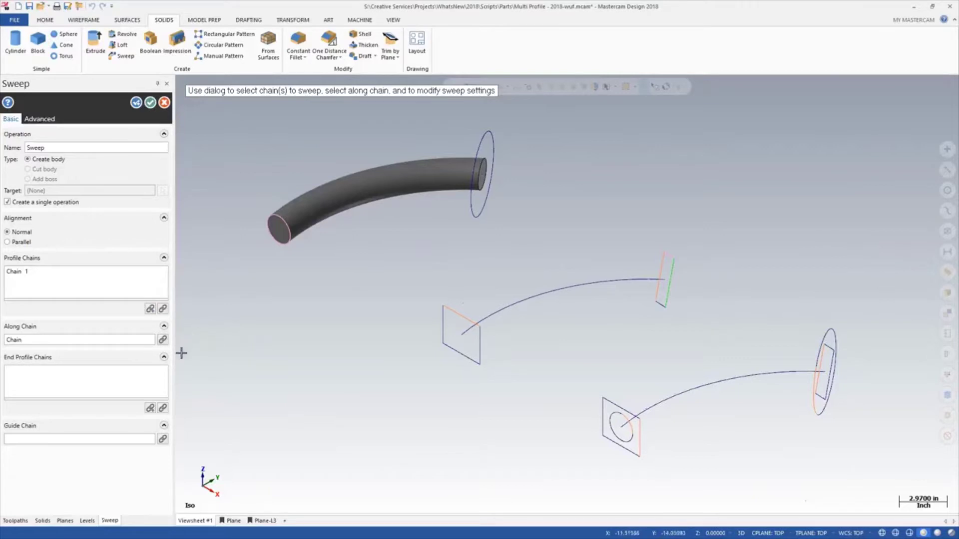
# - Add the large circle as the end profile, keeping normal alignment along the path
pyautogui.click(150, 407)
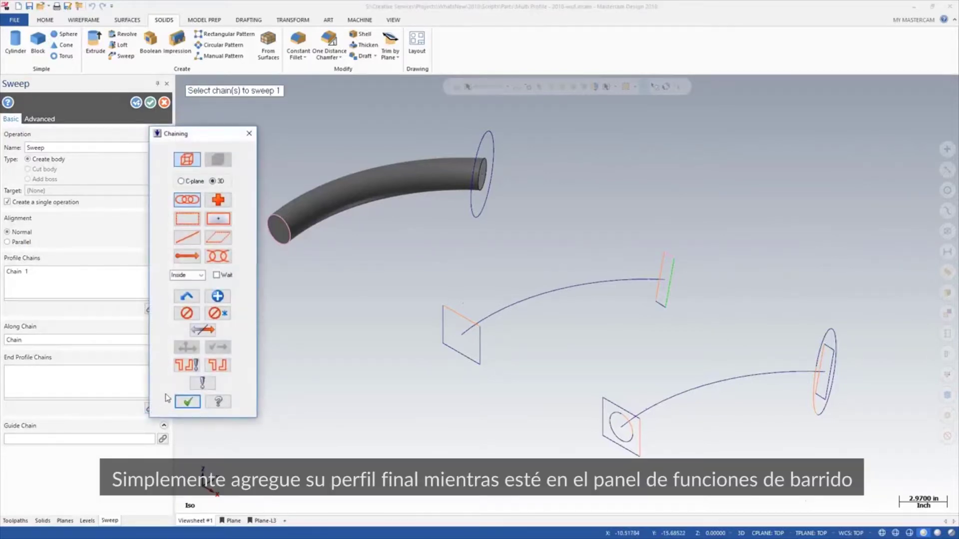
pyautogui.click(475, 213)
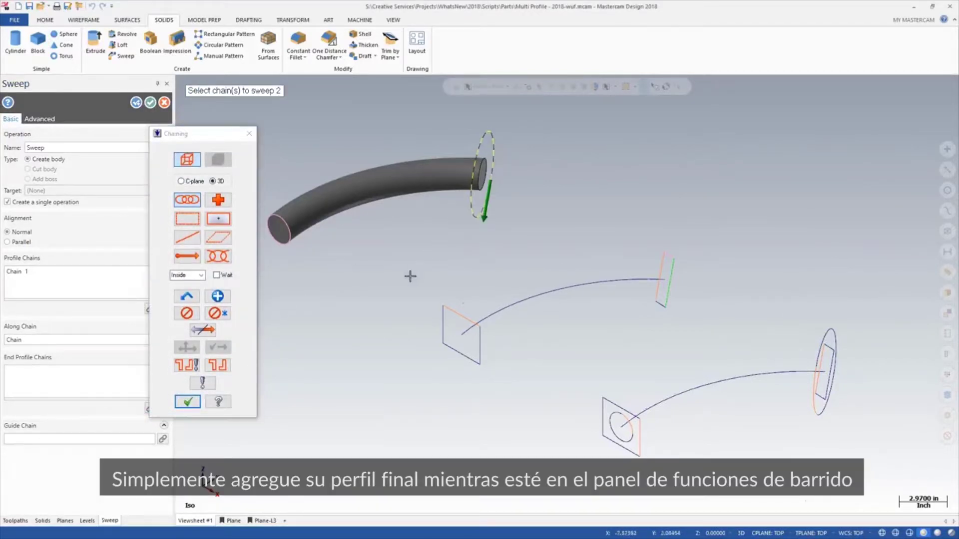
pyautogui.click(197, 407)
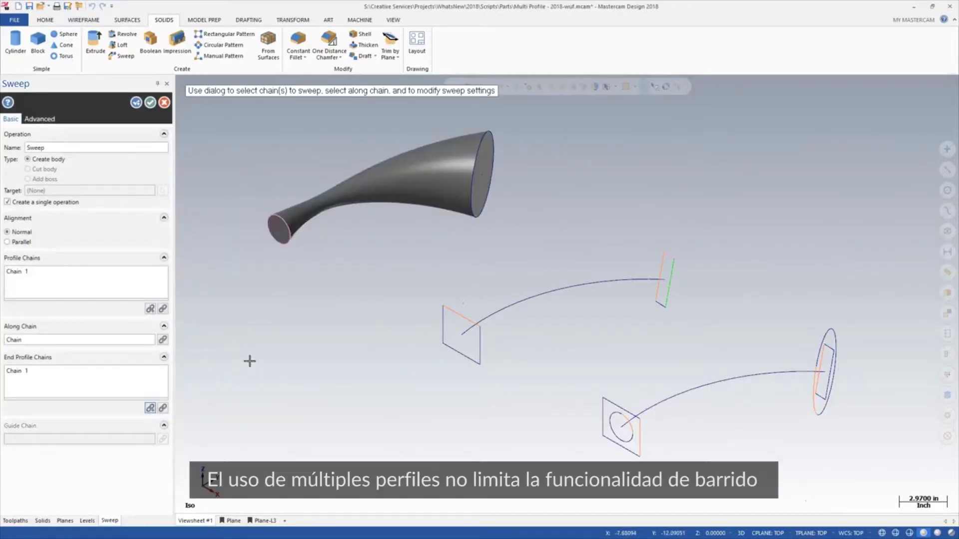
pyautogui.click(37, 242)
pyautogui.click(22, 232)
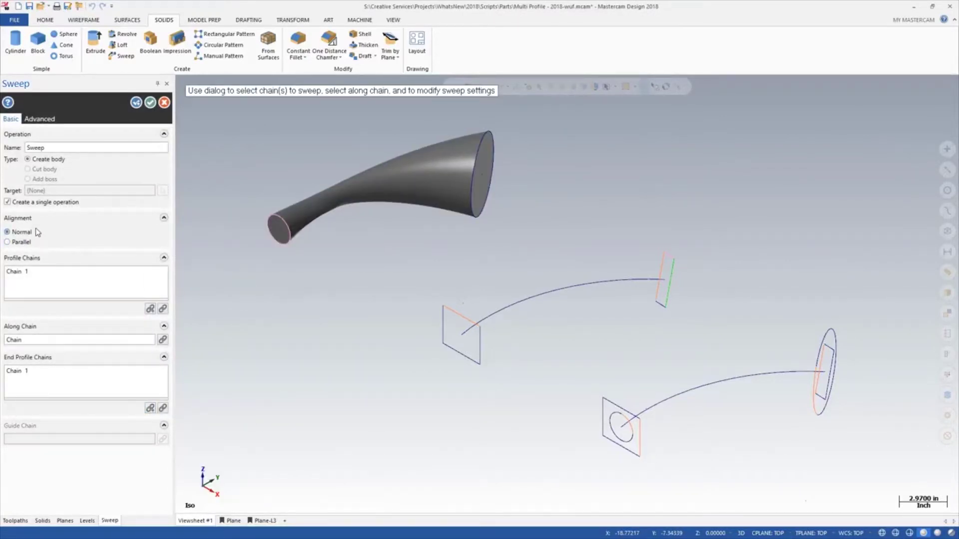
# - Turn on a 360° sweep twist and accept the flared solid
pyautogui.click(39, 118)
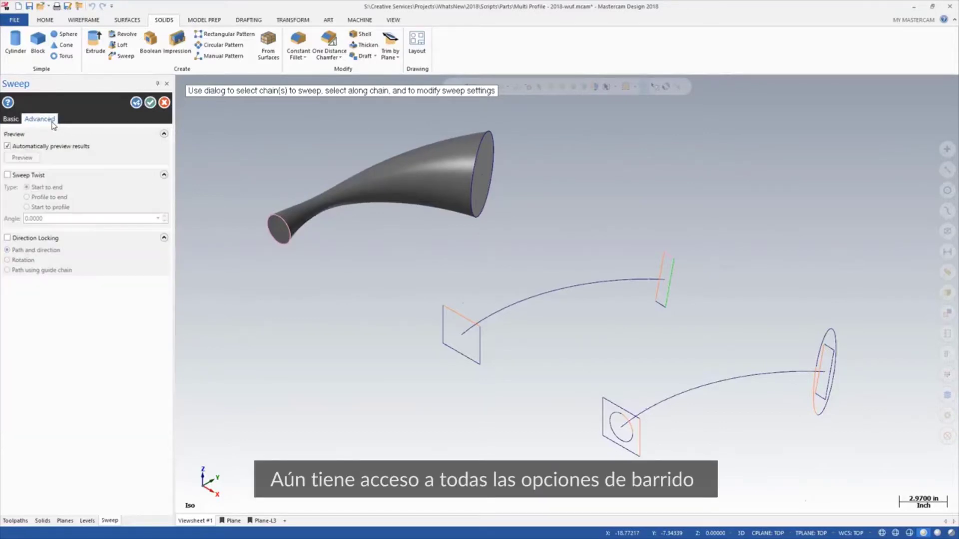
pyautogui.click(16, 173)
pyautogui.click(62, 218)
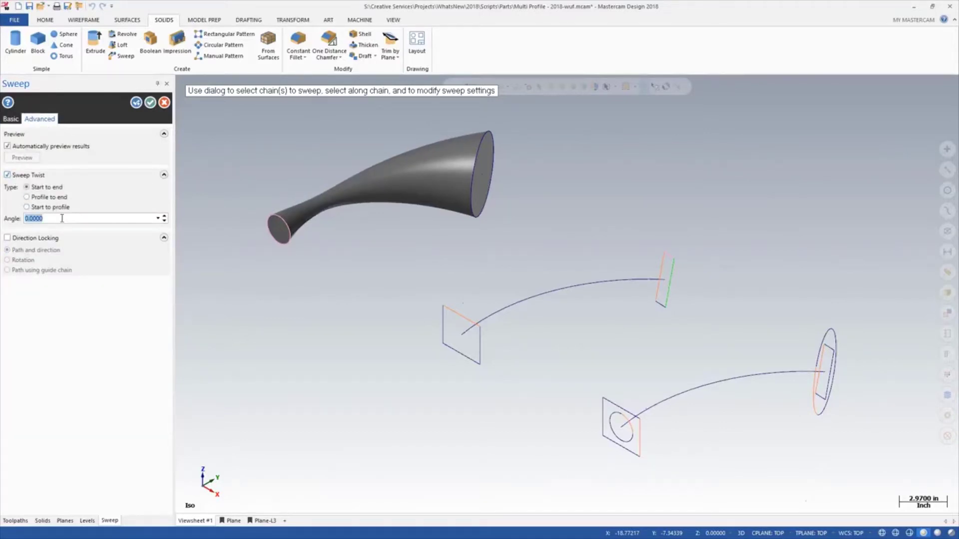
pyautogui.press('Return')
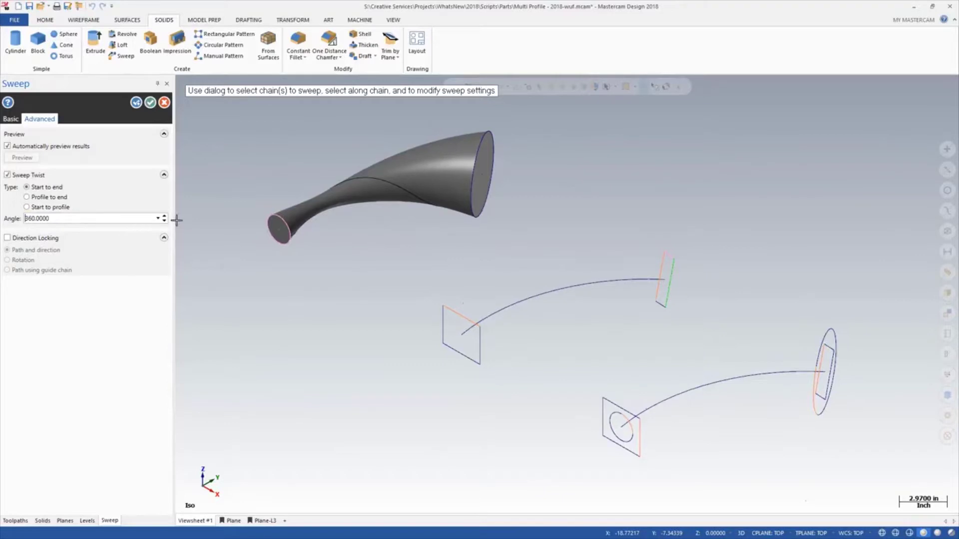
pyautogui.click(150, 102)
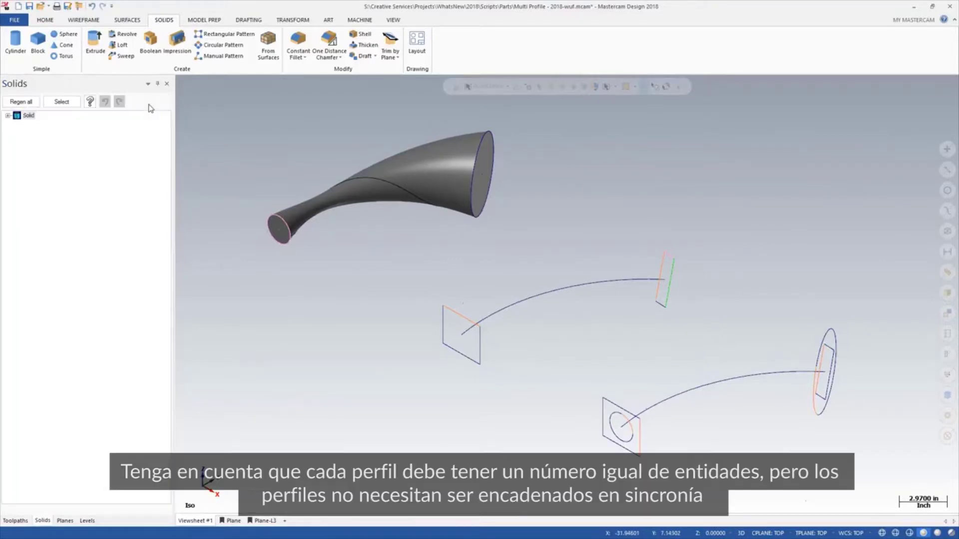
# - Chain the middle rectangle as the profile along the middle curve
pyautogui.click(124, 56)
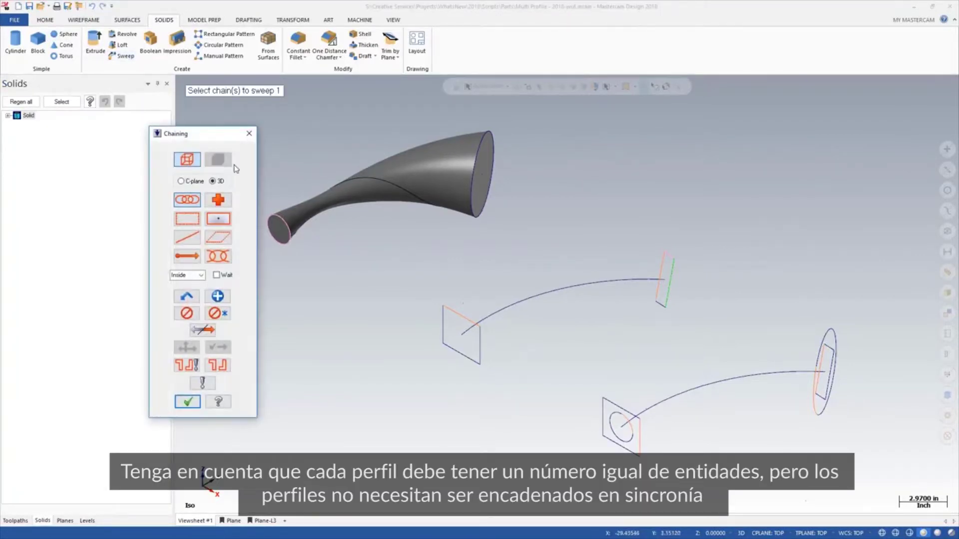
pyautogui.click(452, 311)
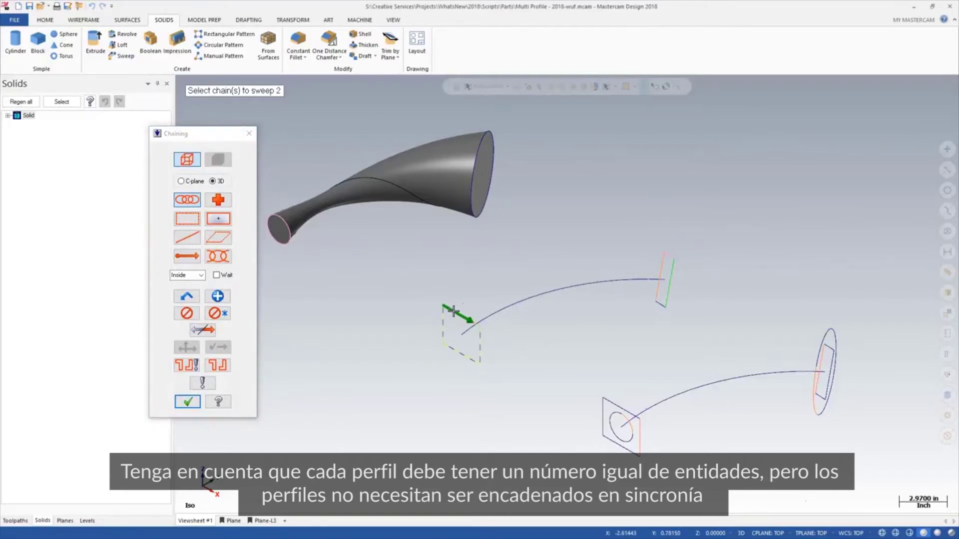
pyautogui.press('Return')
pyautogui.click(489, 313)
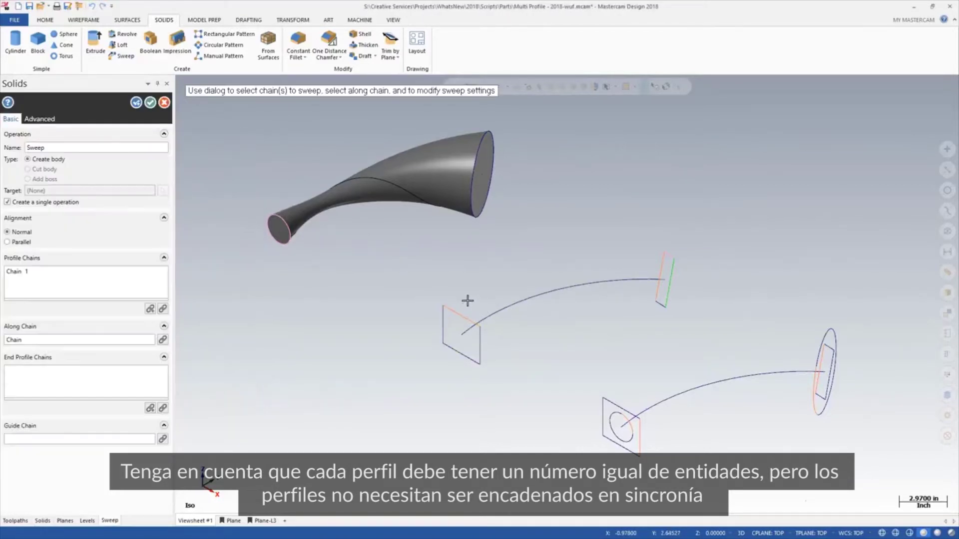
# - Add the far rectangle as the end profile, then clear that end profile
pyautogui.click(149, 408)
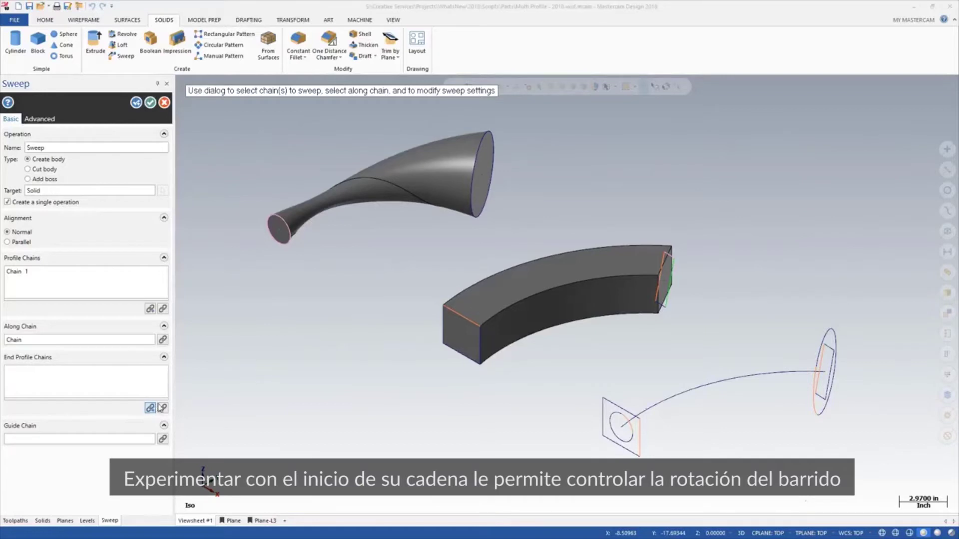
pyautogui.click(657, 290)
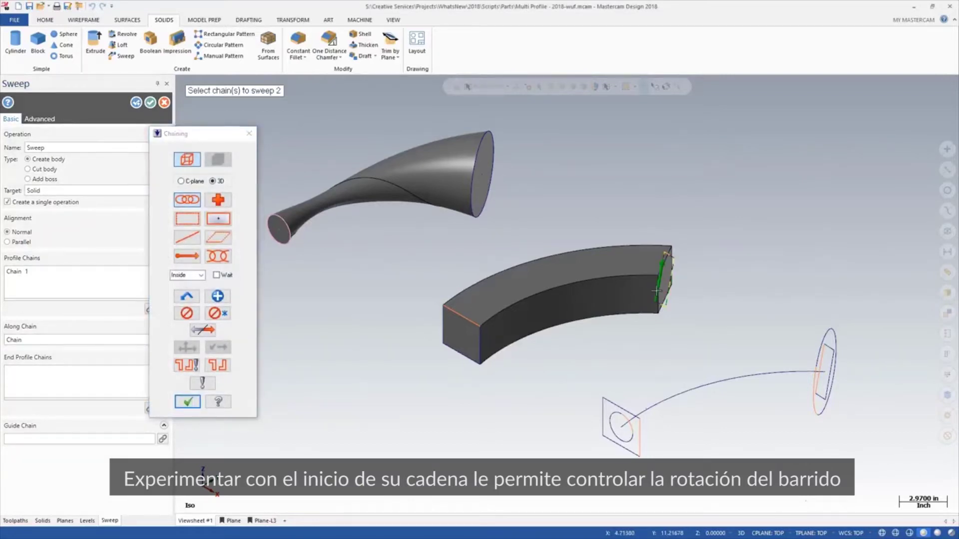
pyautogui.click(188, 403)
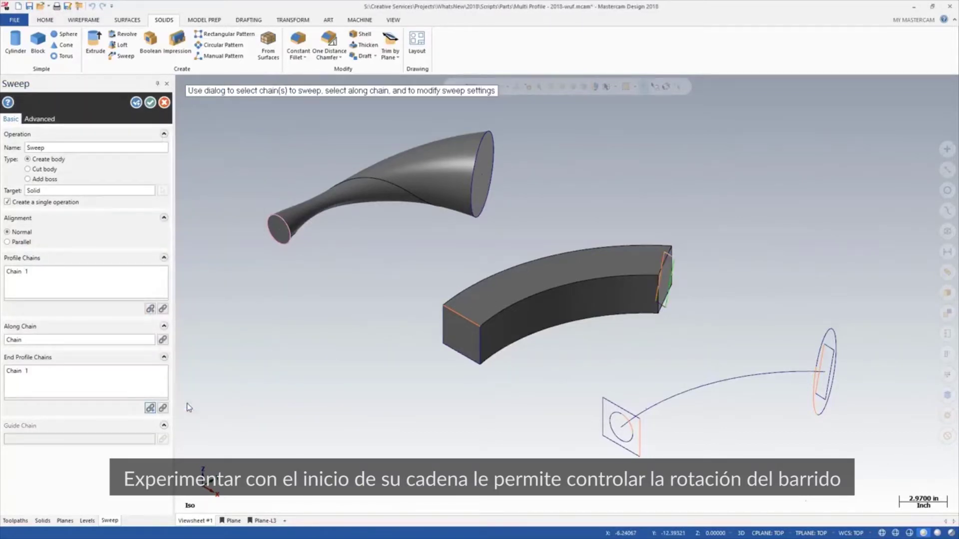
pyautogui.rightClick(150, 408)
pyautogui.click(149, 420)
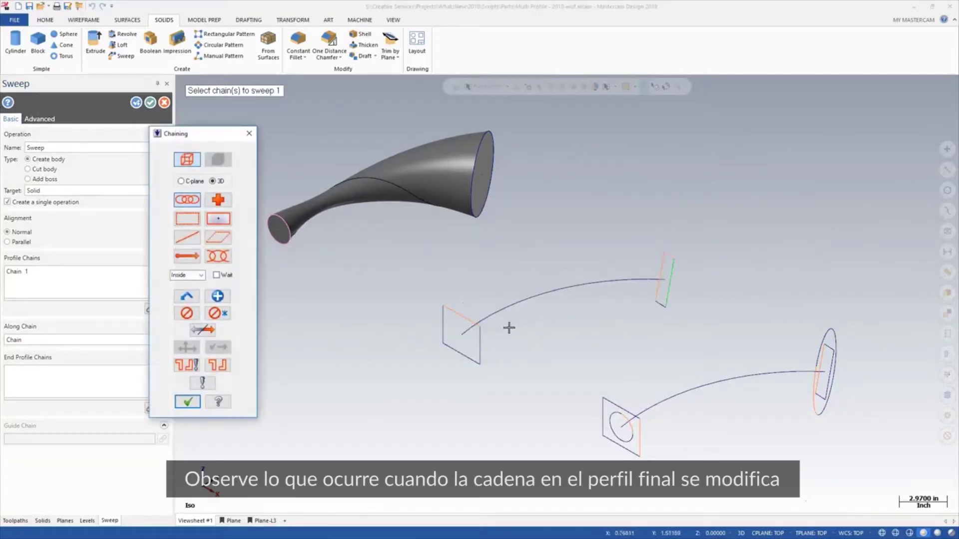
# - Re-chain the end rectangle from a different start point and confirm it
pyautogui.click(660, 304)
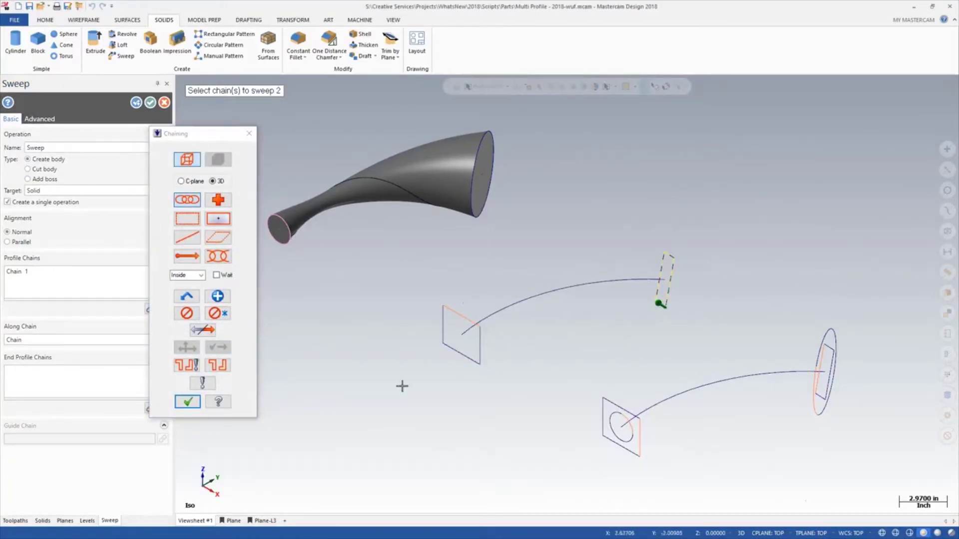
pyautogui.click(188, 401)
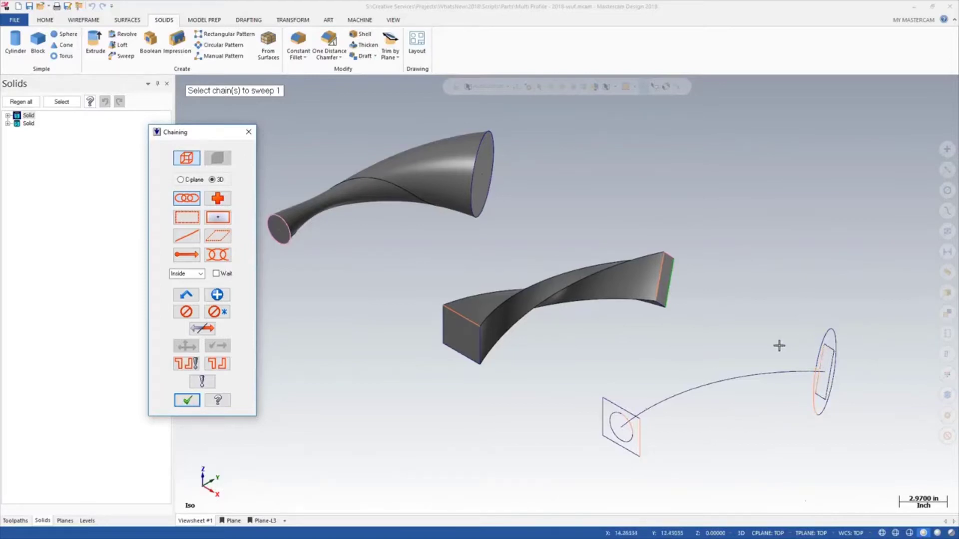
# - Chain the circle along the curve with the far circle as end profile
pyautogui.click(633, 429)
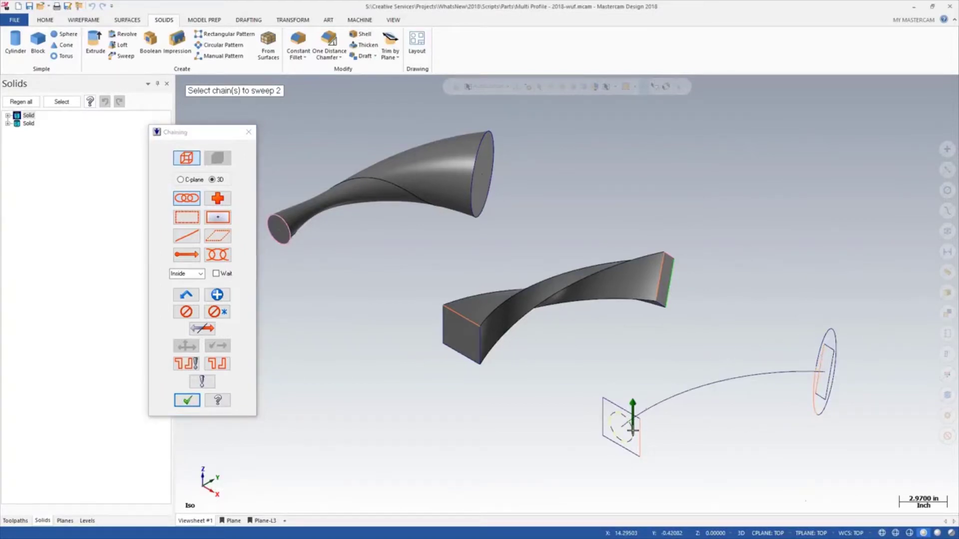
pyautogui.press('Return')
pyautogui.click(642, 419)
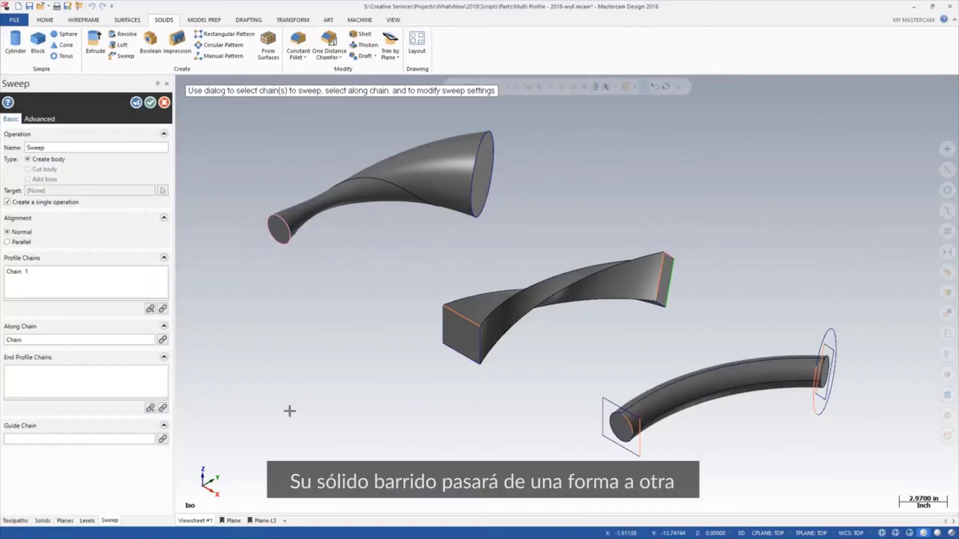
pyautogui.click(151, 407)
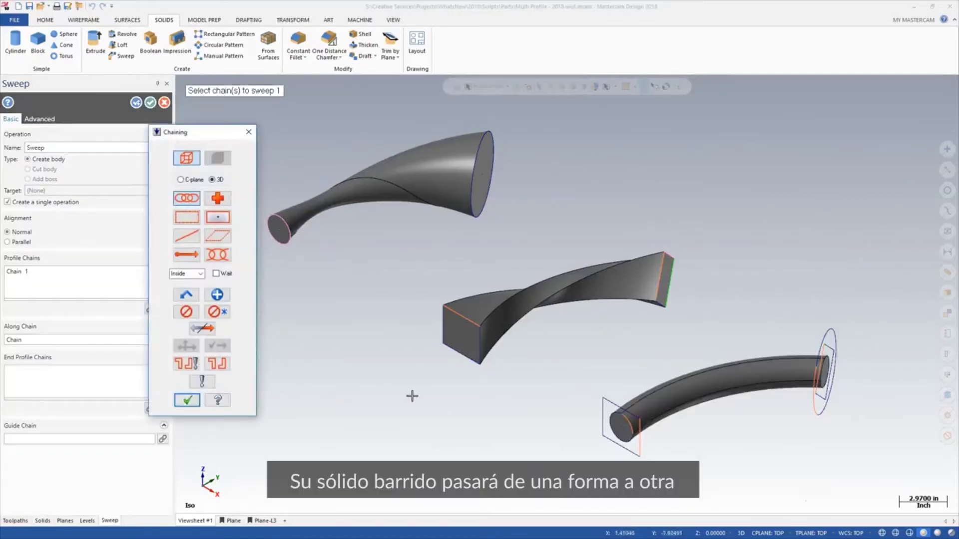
pyautogui.click(773, 398)
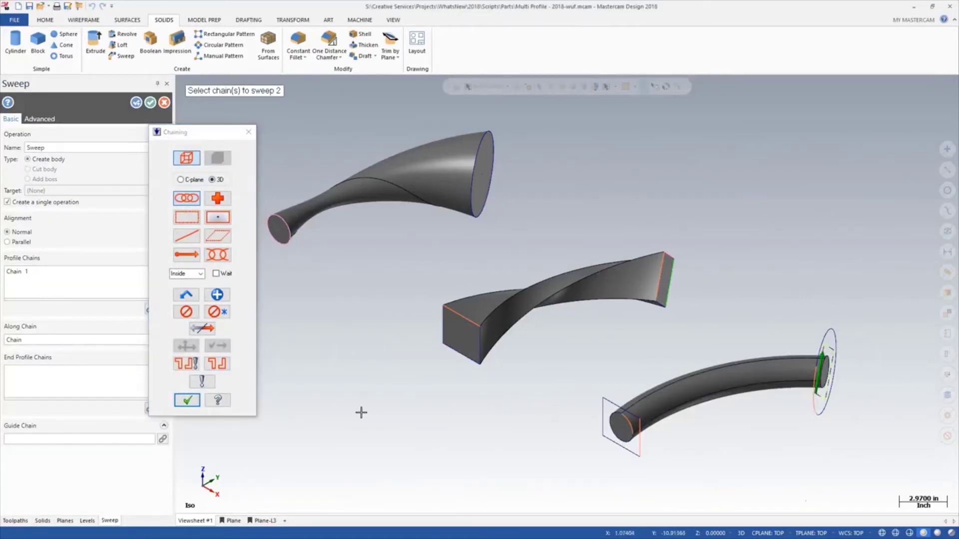
pyautogui.press('Return')
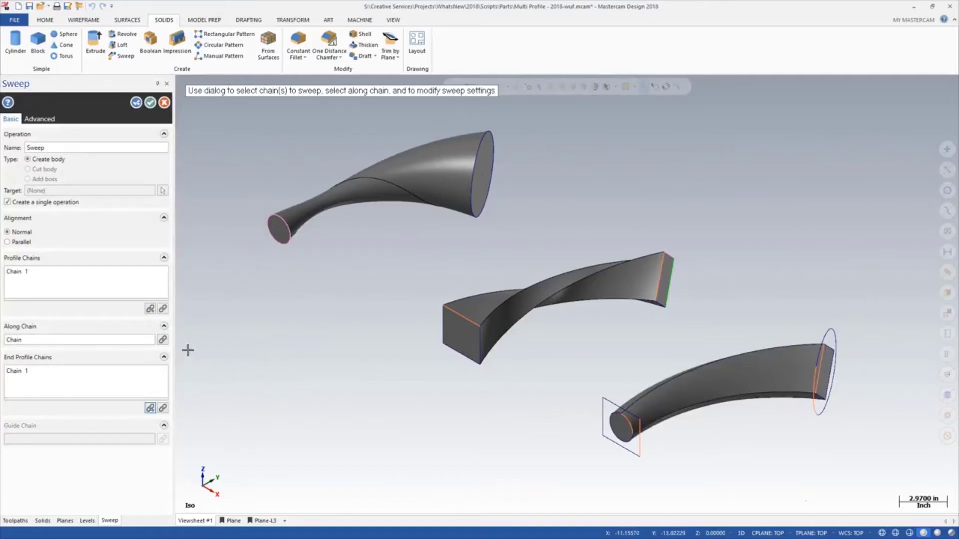
# - Add the inner start profile and inner end profile to the sweep
pyautogui.click(150, 308)
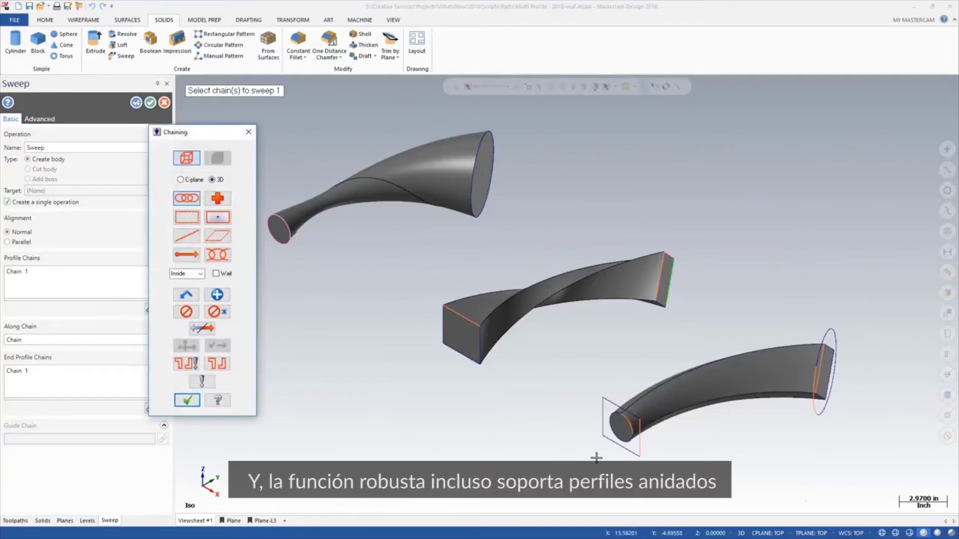
pyautogui.click(641, 456)
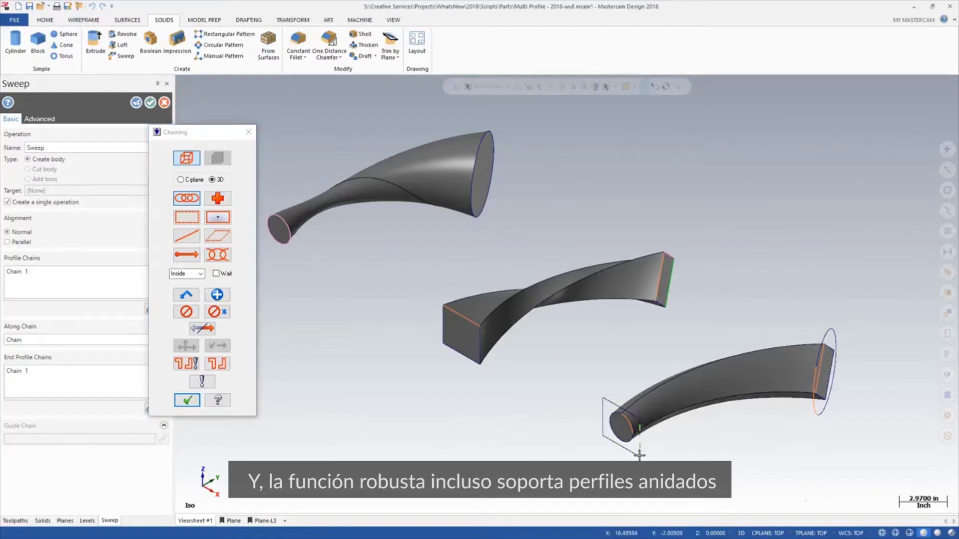
pyautogui.press('Return')
pyautogui.click(149, 408)
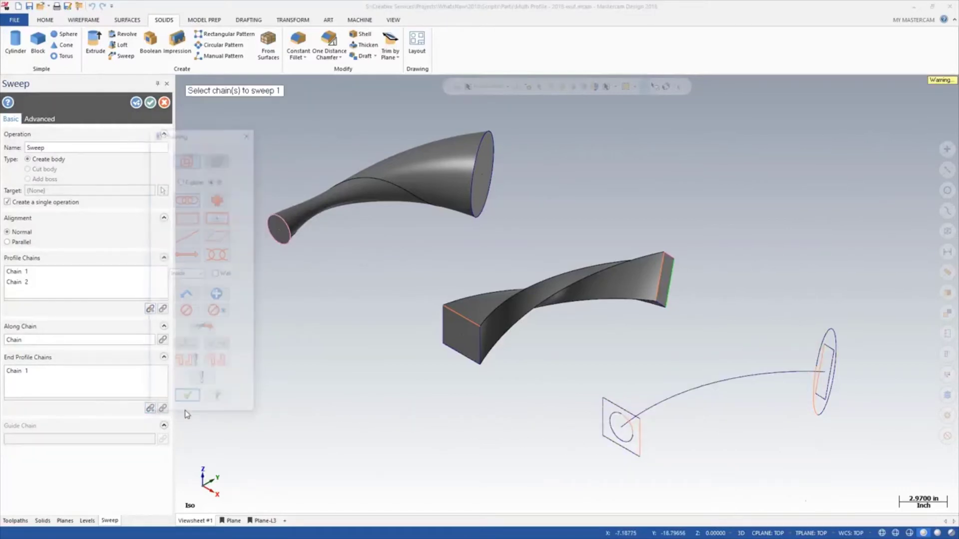
pyautogui.click(815, 416)
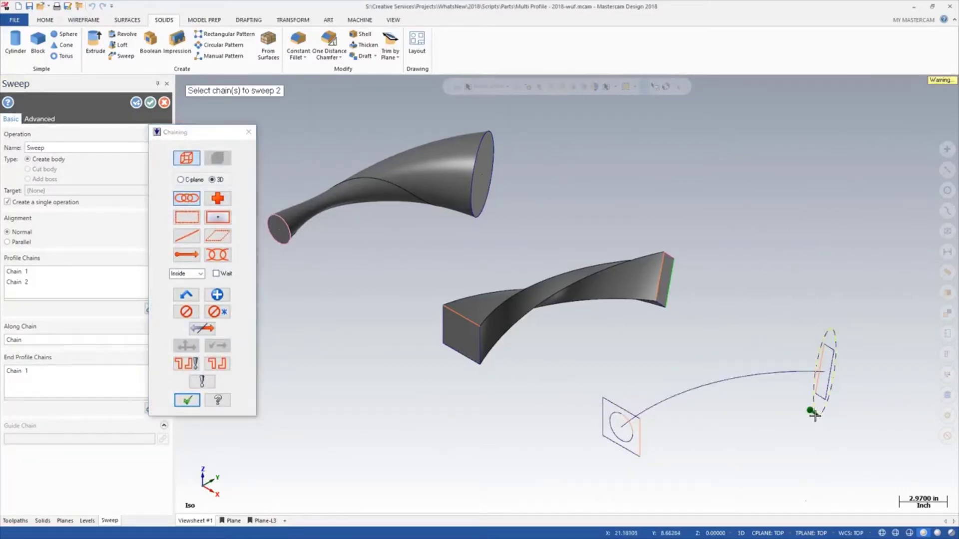
pyautogui.press('Return')
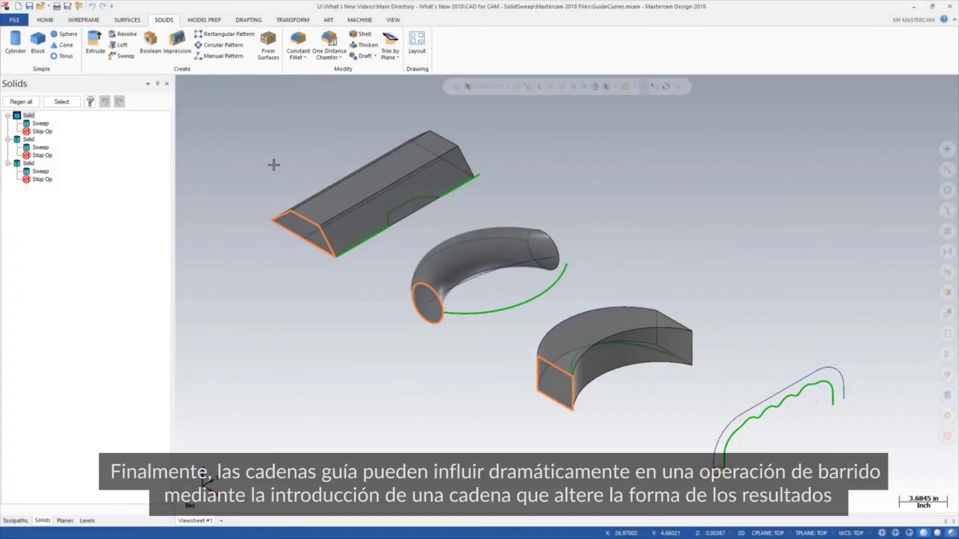
# - Give the first sweep the stepped green curve as its guide chain and regenerate it
pyautogui.doubleClick(49, 124)
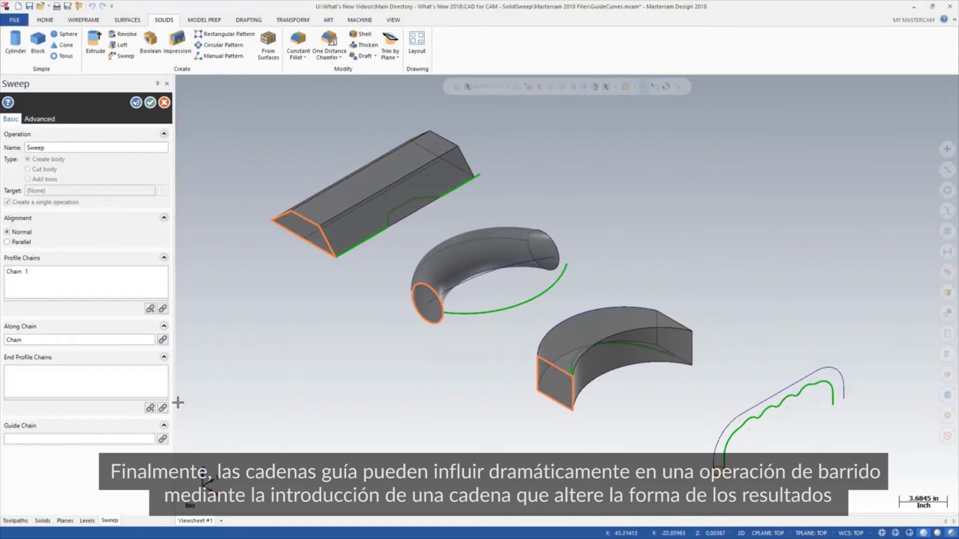
pyautogui.click(163, 438)
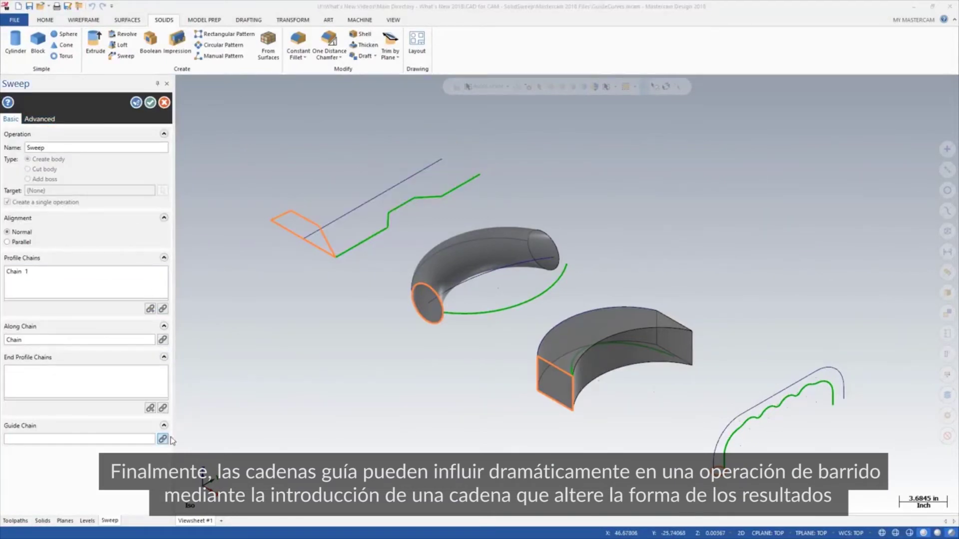
pyautogui.click(351, 253)
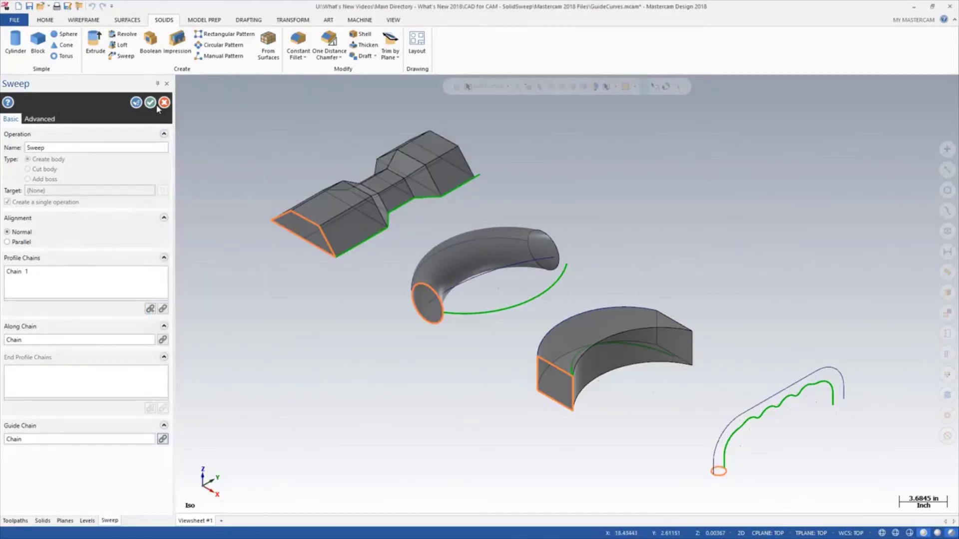
pyautogui.click(150, 102)
pyautogui.click(24, 102)
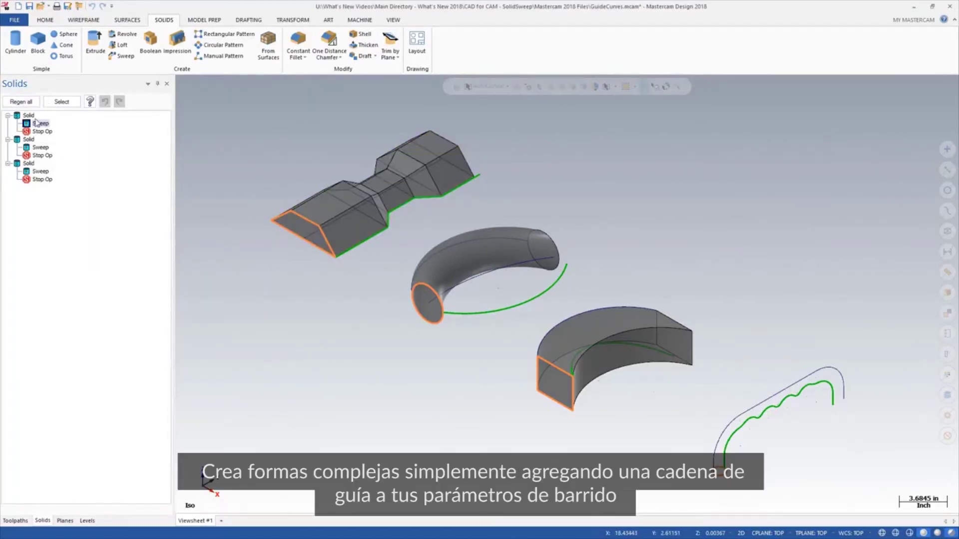
# - Set the arc as the guide chain for the second sweep
pyautogui.doubleClick(40, 148)
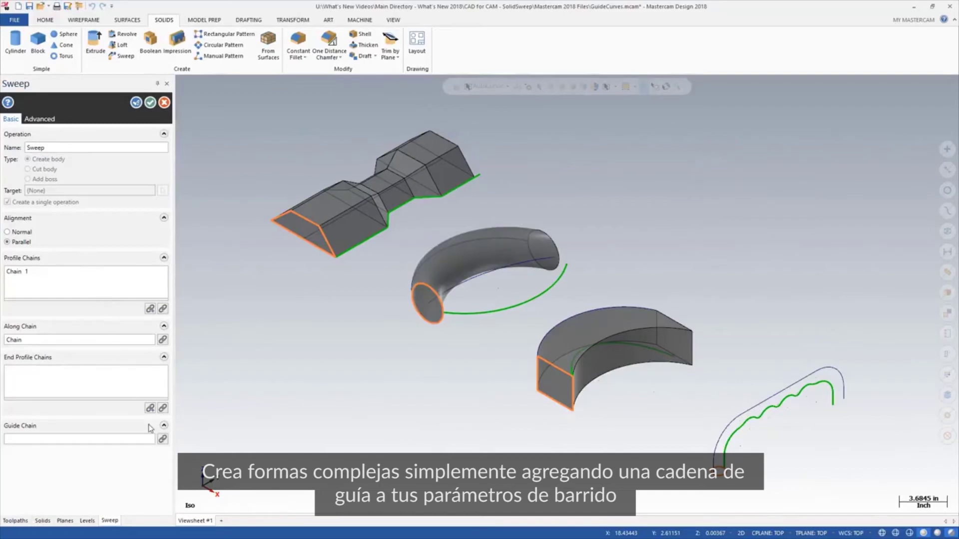
pyautogui.click(163, 439)
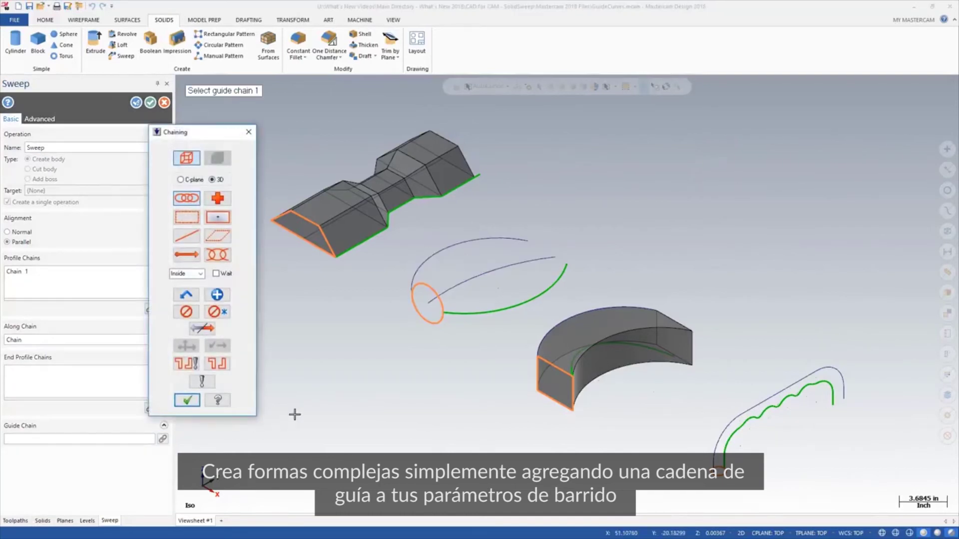
pyautogui.click(455, 318)
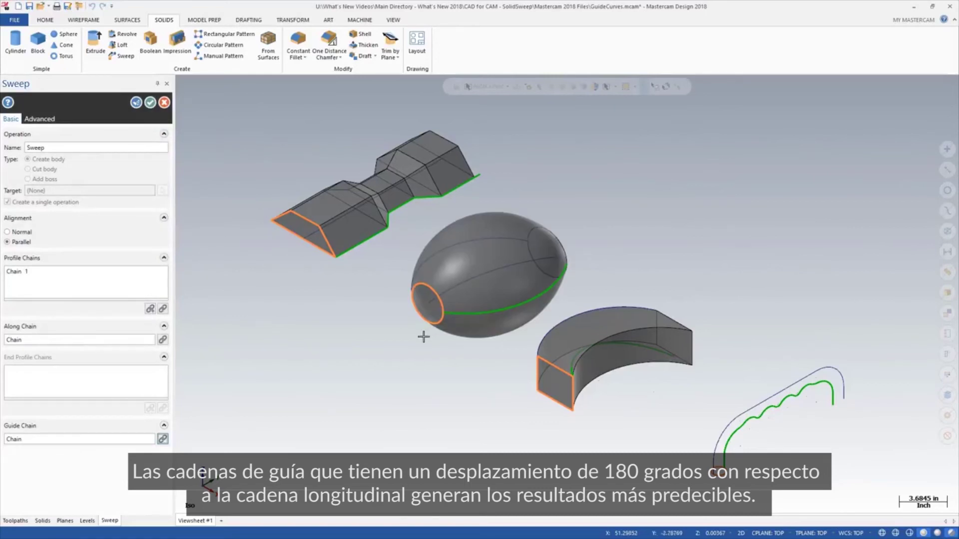
pyautogui.click(149, 103)
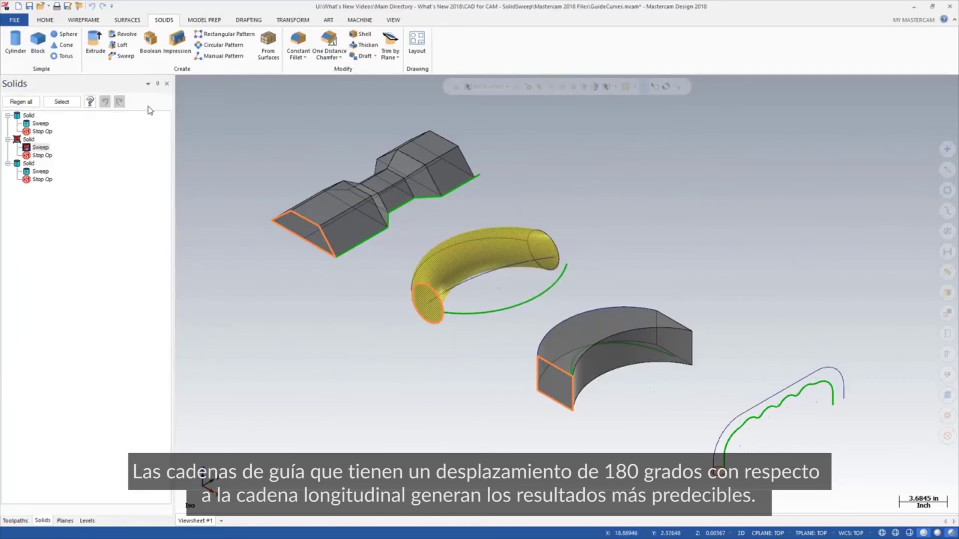
# - Regenerate the middle sweep, then guide the third sweep along the raised curve
pyautogui.click(21, 102)
pyautogui.doubleClick(41, 172)
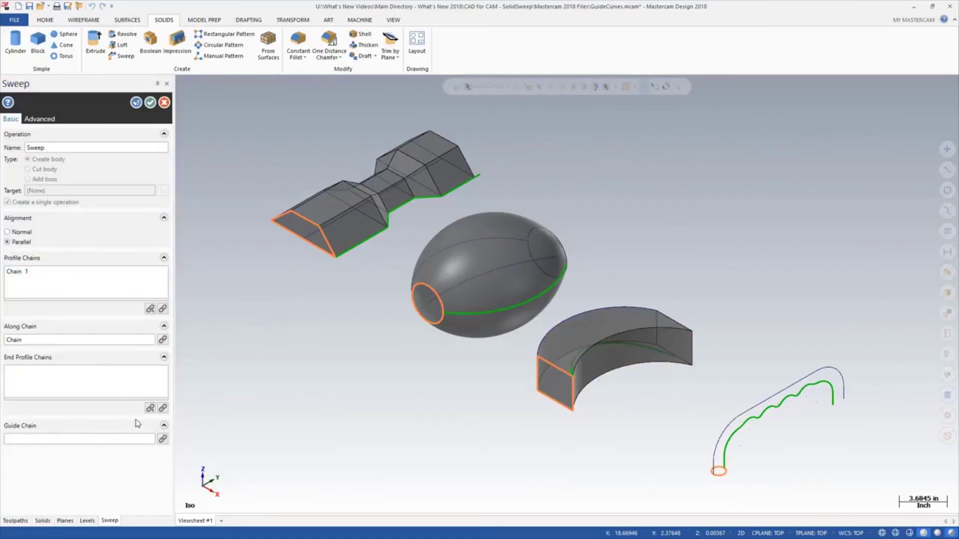
pyautogui.click(162, 439)
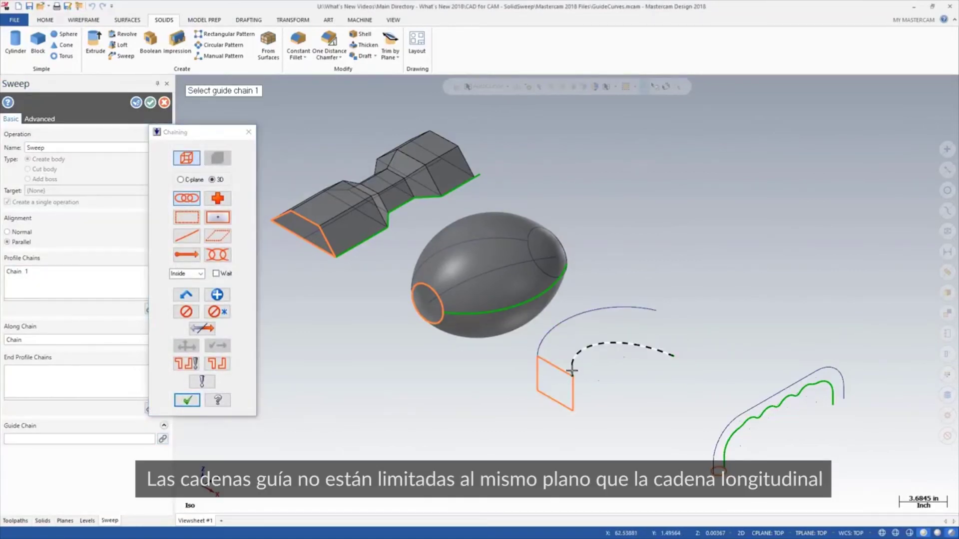
pyautogui.click(570, 370)
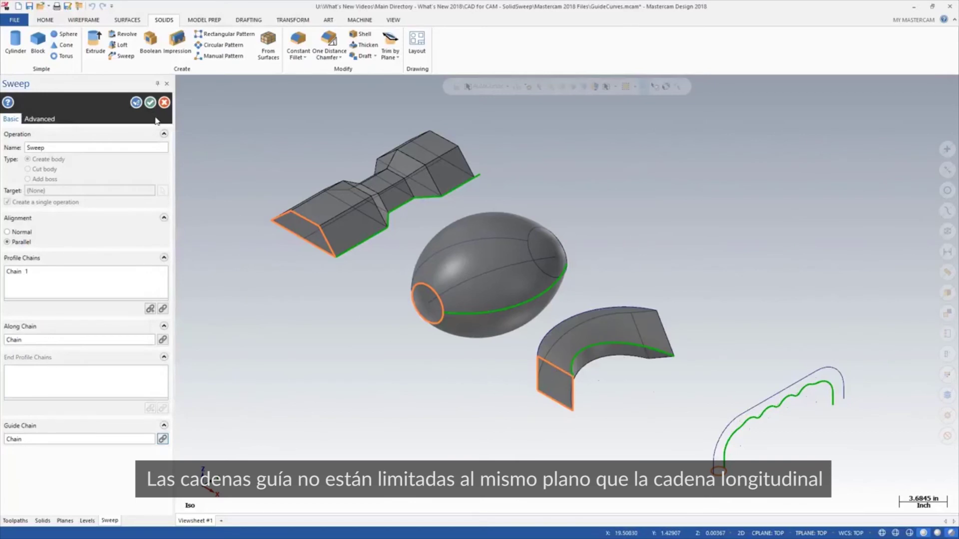
pyautogui.click(150, 104)
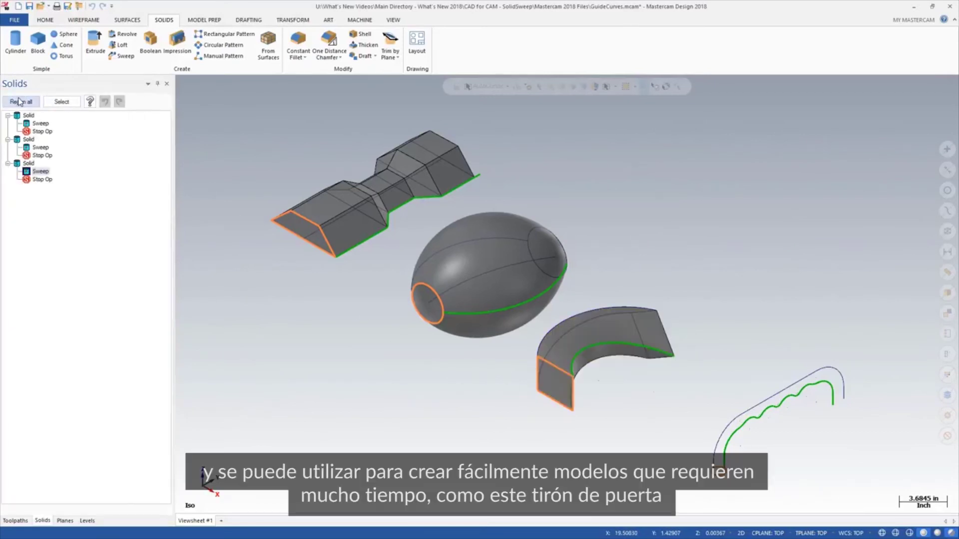
# - Start a new sweep using the small profile along the wavy curve
pyautogui.click(123, 55)
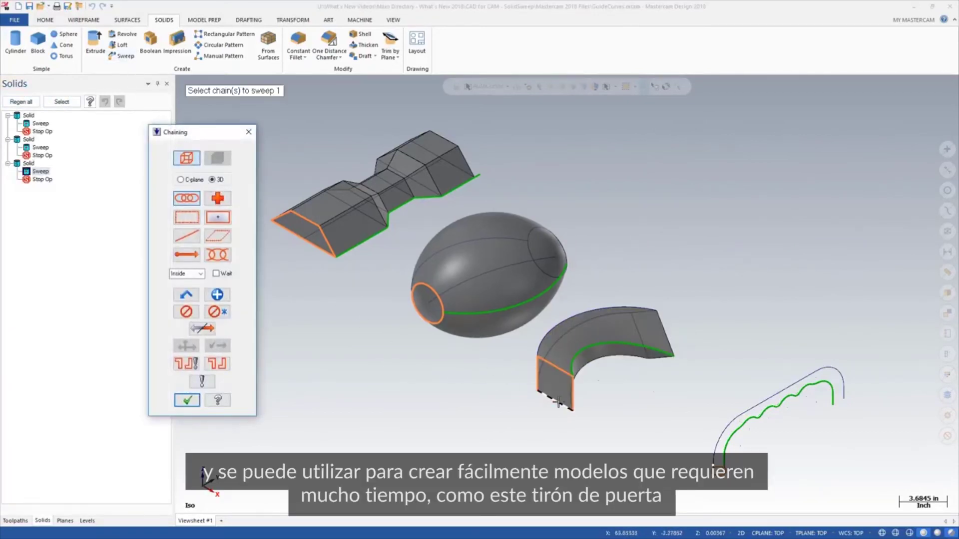
pyautogui.click(696, 477)
pyautogui.click(712, 457)
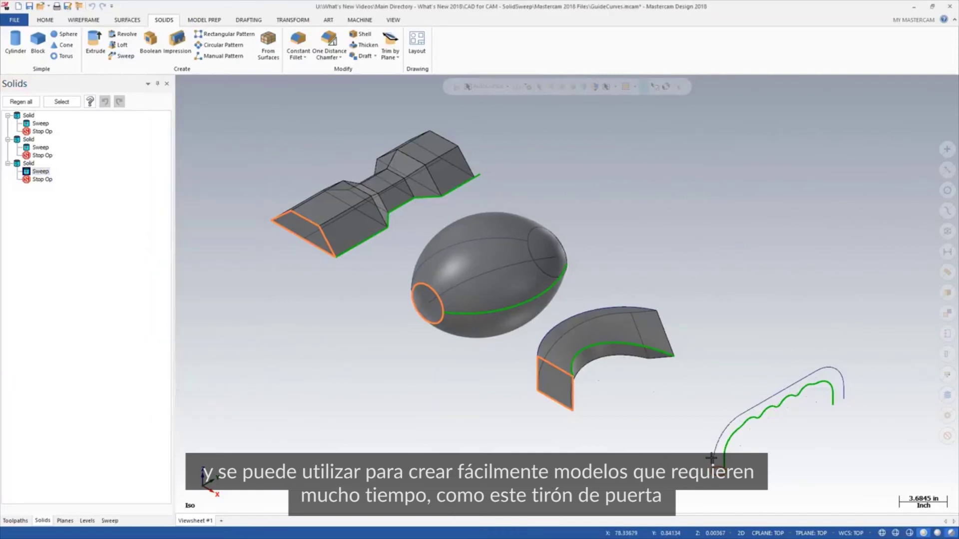